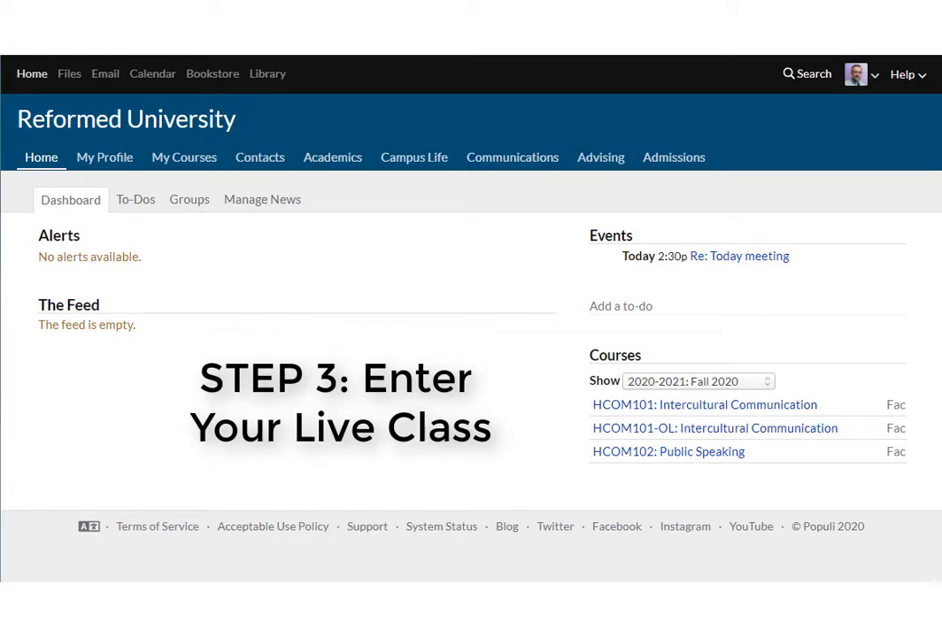
Open the syllabus of the HCOM102: Public Speaking course and follow its LIVE CLASS link to enter the class meeting
{"action": "left_click", "coordinate": [168, 165]}
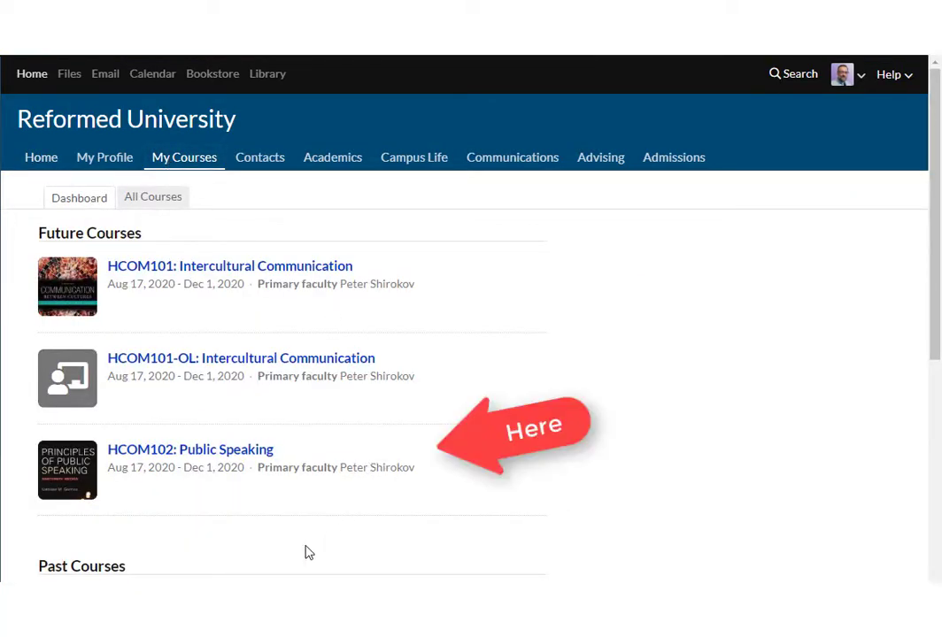
{"action": "left_click", "coordinate": [206, 452]}
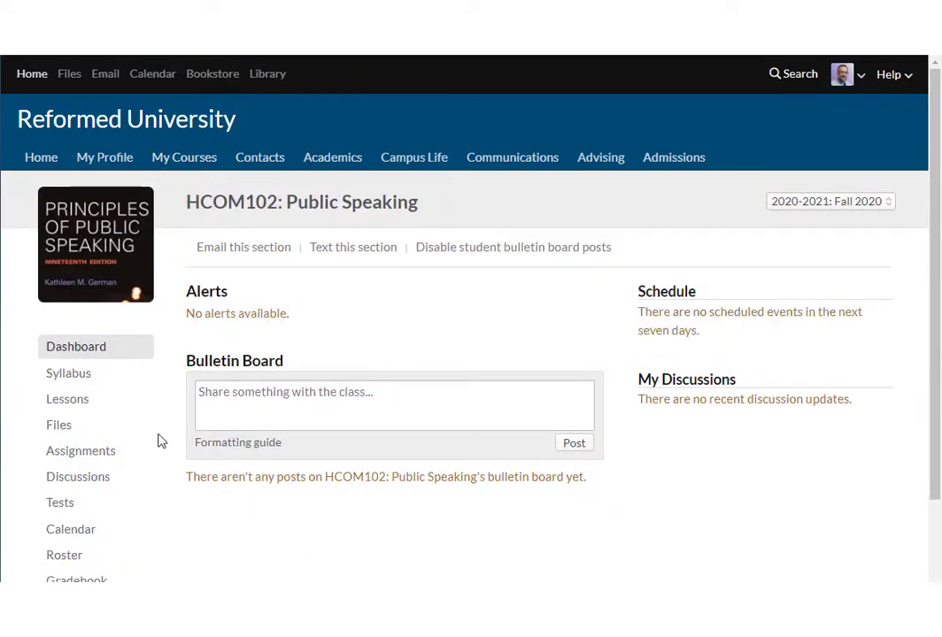
{"action": "left_click", "coordinate": [111, 379]}
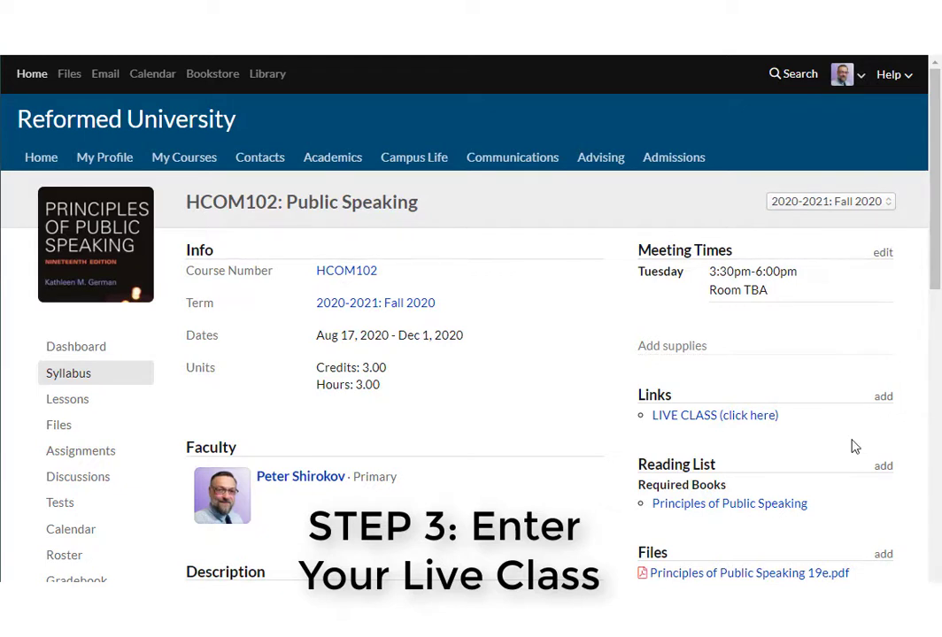
{"action": "left_click", "coordinate": [731, 419]}
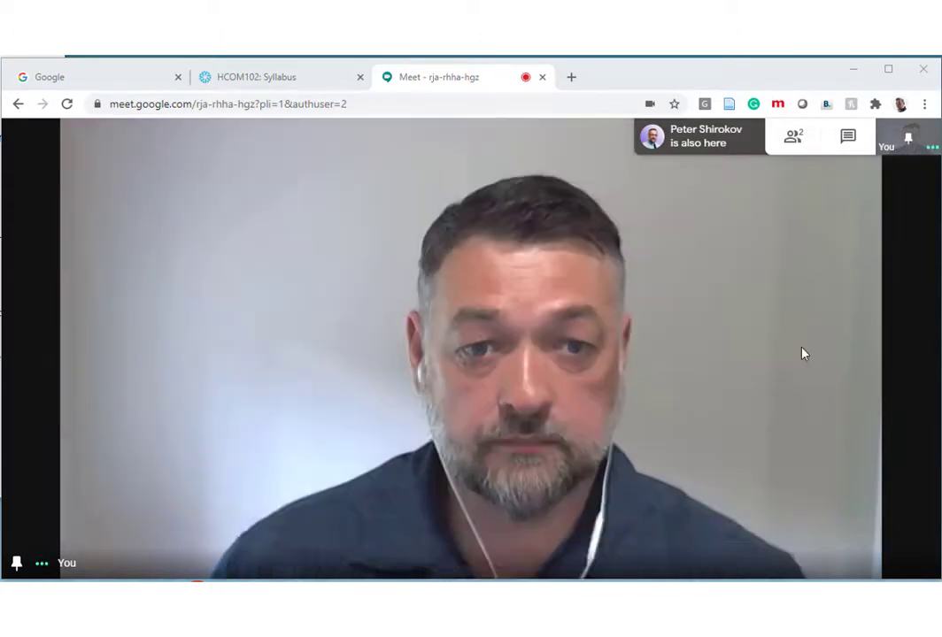
Turn the meeting camera off and on again
{"action": "mouse_move", "coordinate": [801, 354]}
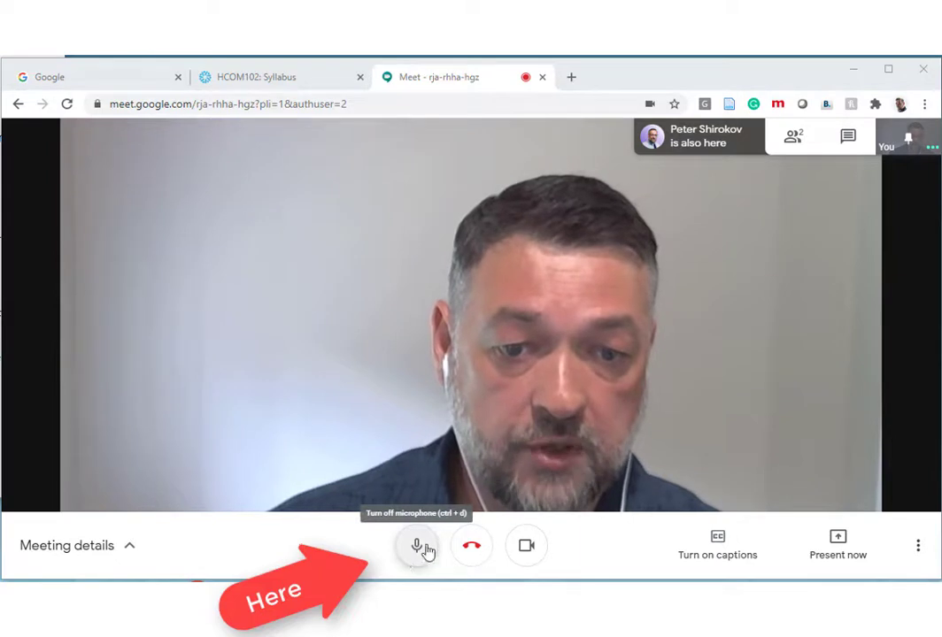
{"action": "left_click", "coordinate": [526, 549]}
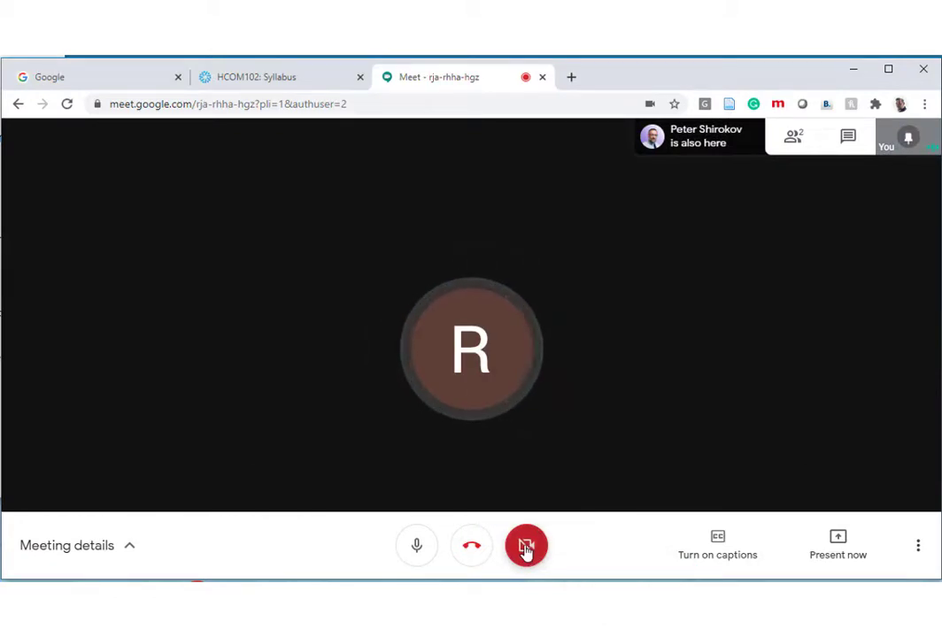
{"action": "left_click", "coordinate": [525, 549]}
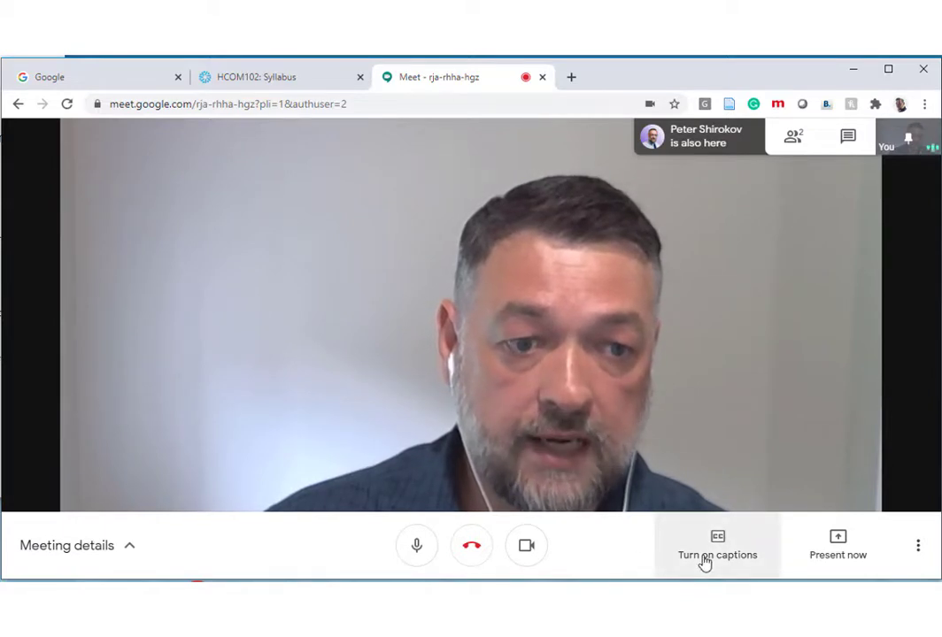
Show everyone in the meeting and expand the controls for the other, muted participant
{"action": "left_click", "coordinate": [790, 140]}
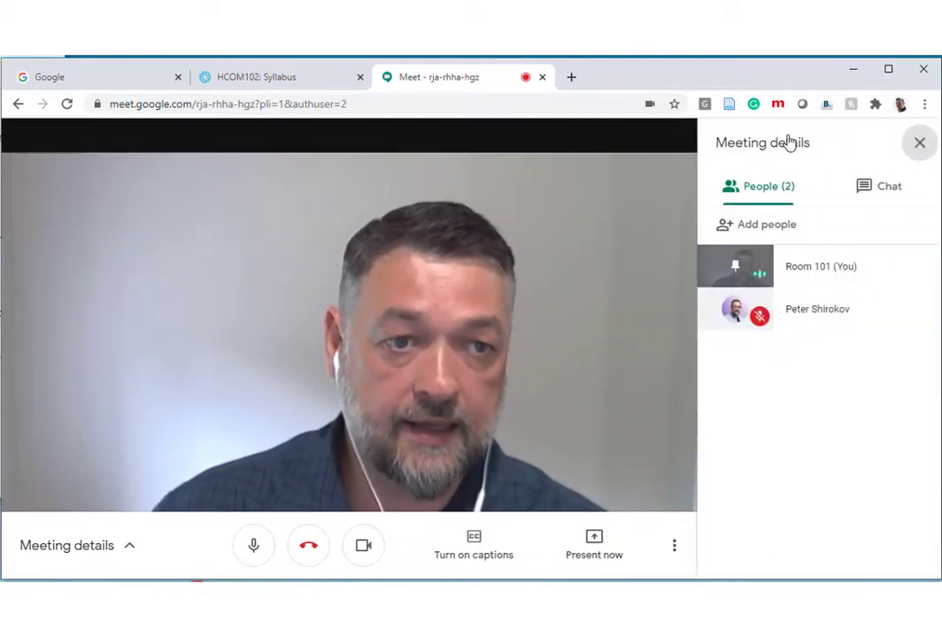
{"action": "mouse_move", "coordinate": [817, 319]}
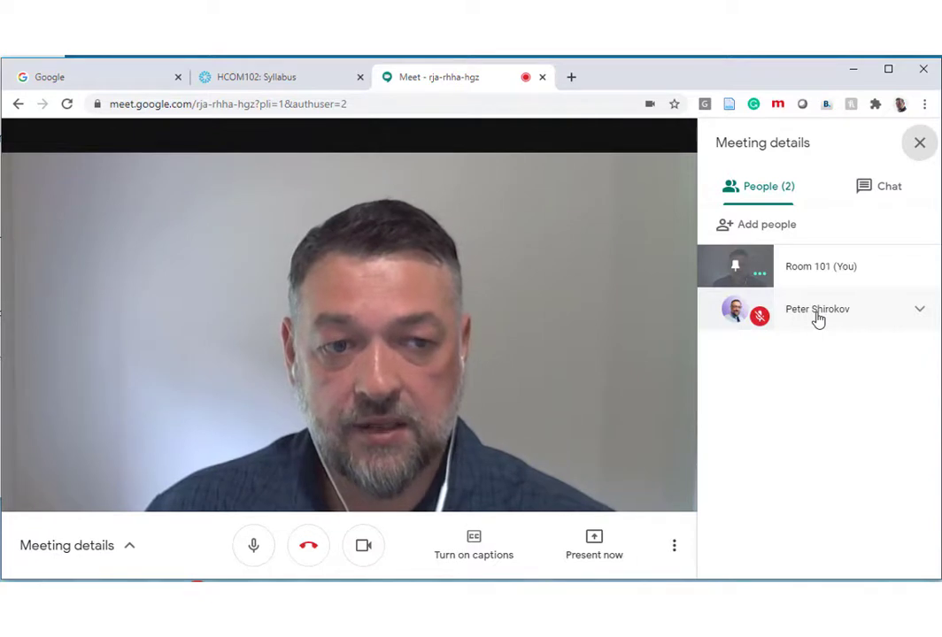
{"action": "left_click", "coordinate": [822, 314]}
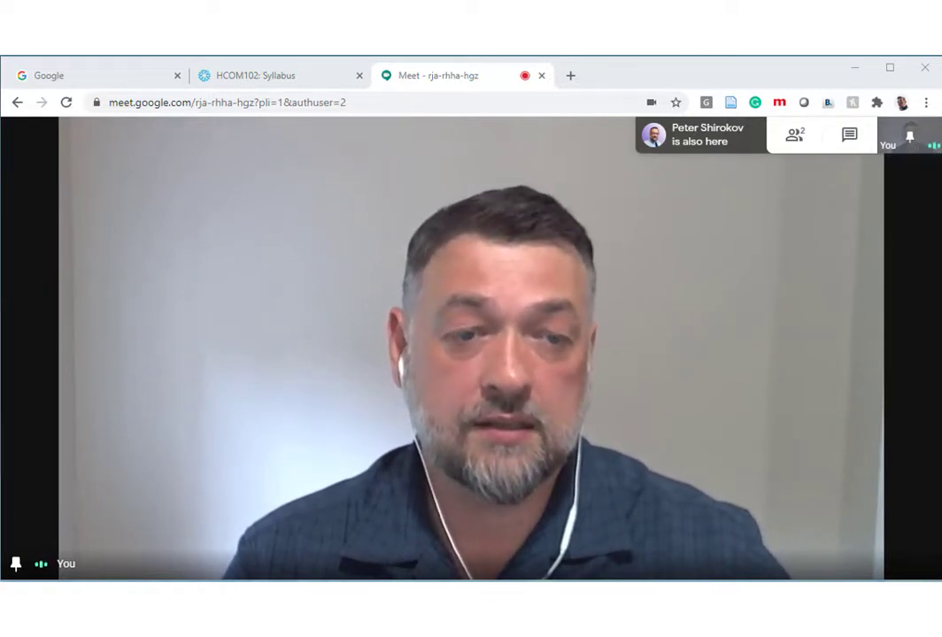
{"action": "mouse_move", "coordinate": [316, 179]}
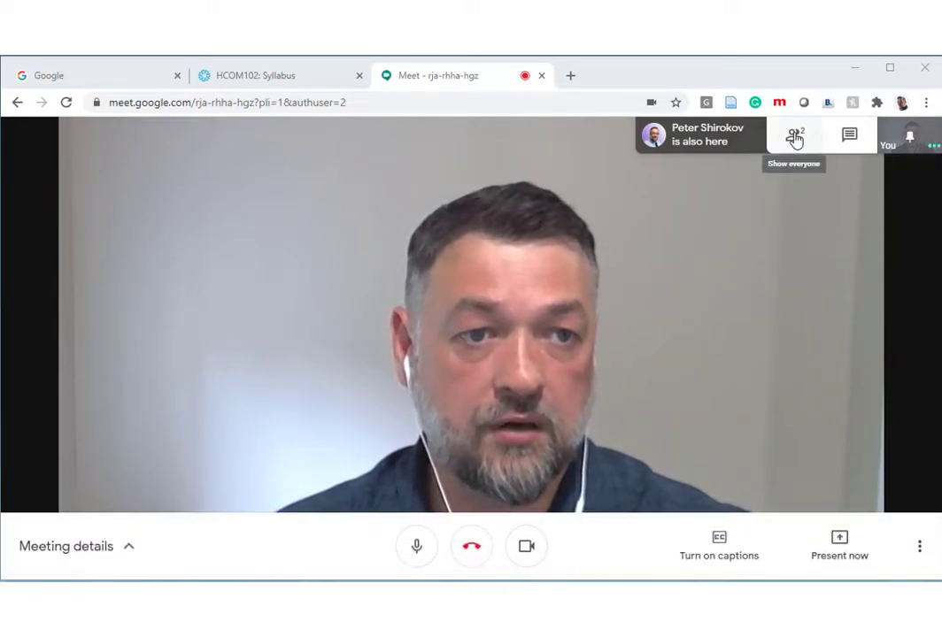
{"action": "left_click", "coordinate": [794, 142]}
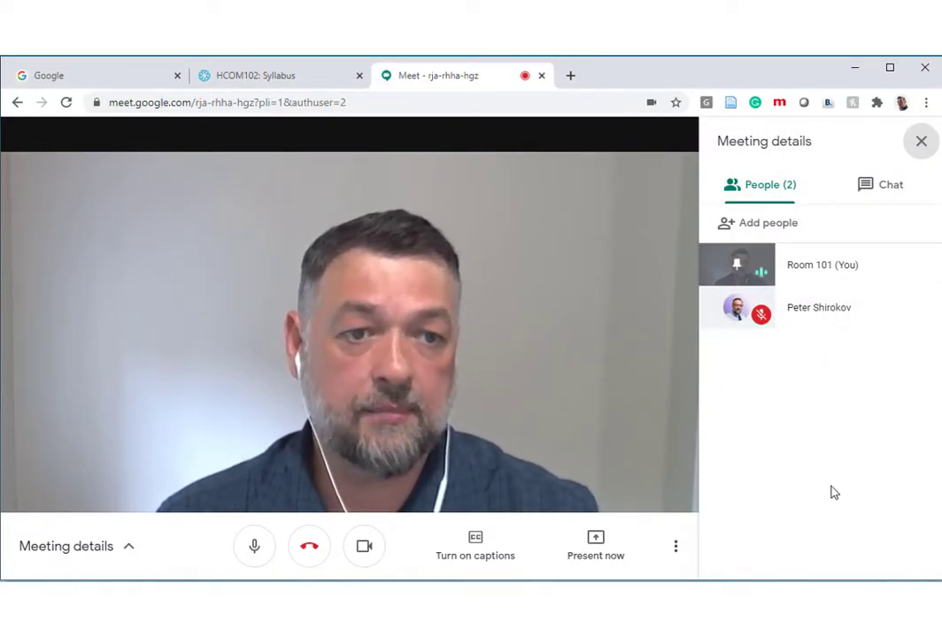
Switch to the Populi course page and open the Take Attendance sheet for the August 18, 2020 class session
{"action": "left_click", "coordinate": [257, 79]}
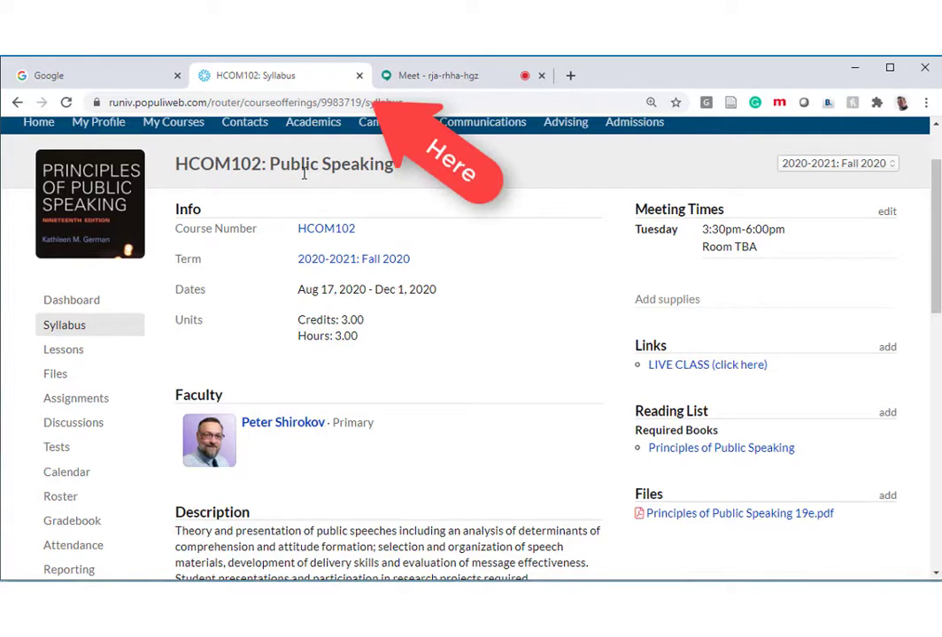
{"action": "scroll", "coordinate": [304, 173], "scroll_direction": "down", "scroll_amount": 1}
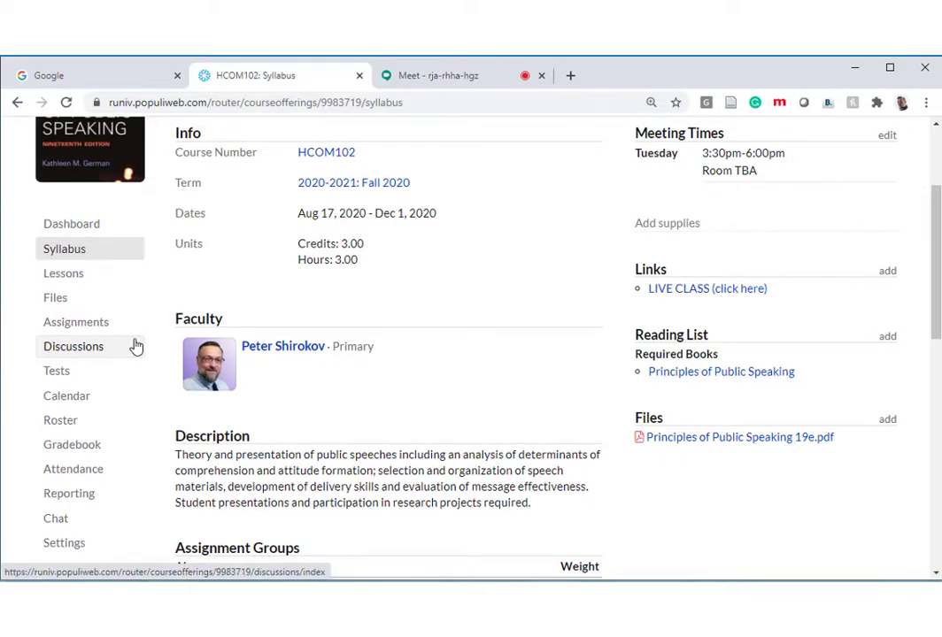
{"action": "scroll", "coordinate": [135, 346], "scroll_direction": "down", "scroll_amount": 1}
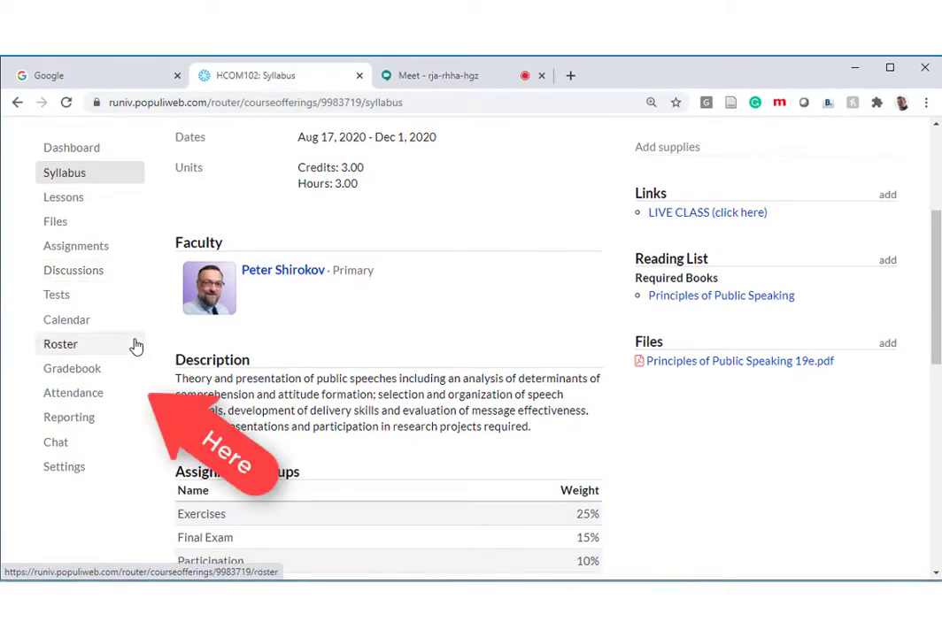
{"action": "left_click", "coordinate": [78, 400]}
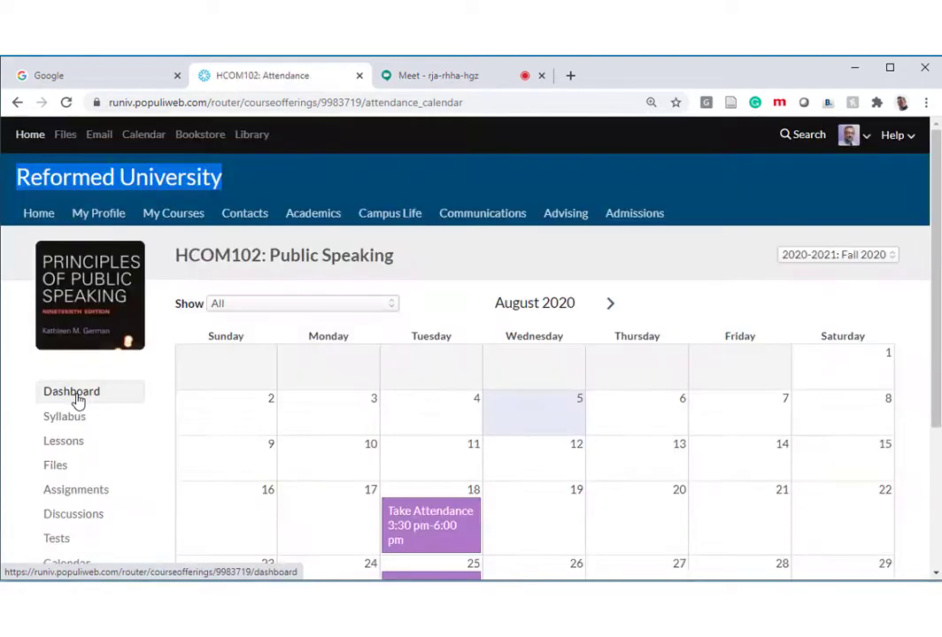
{"action": "scroll", "coordinate": [293, 442], "scroll_direction": "down", "scroll_amount": 1}
{"action": "scroll", "coordinate": [293, 444], "scroll_direction": "down", "scroll_amount": 1}
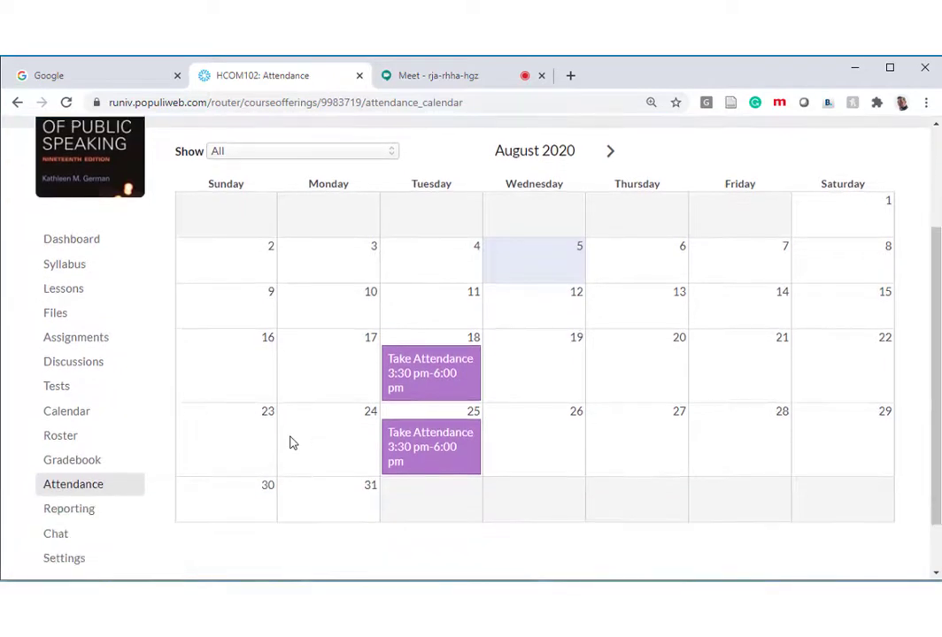
{"action": "left_click", "coordinate": [430, 368]}
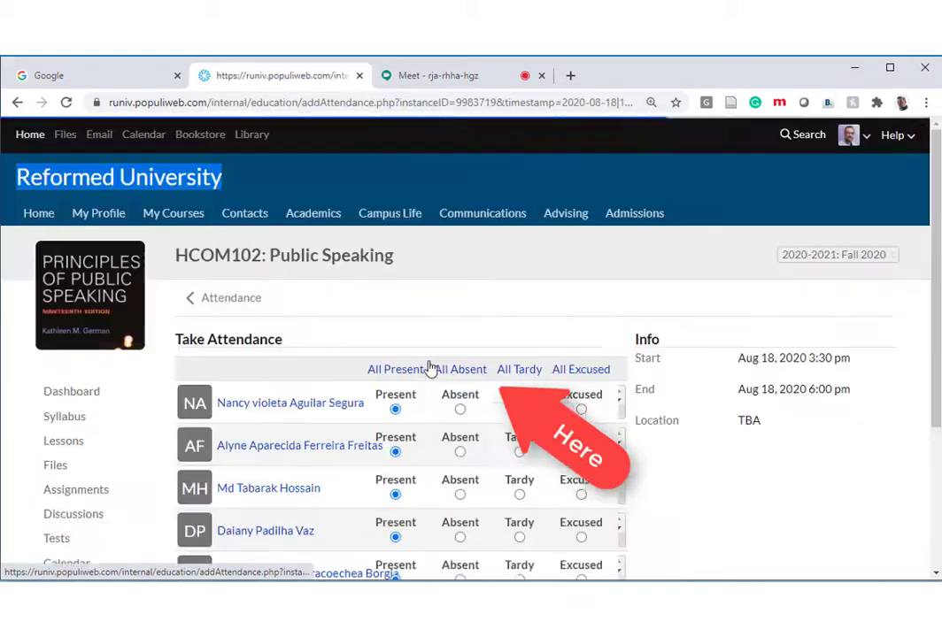
{"action": "scroll", "coordinate": [673, 429], "scroll_direction": "down", "scroll_amount": 1}
{"action": "scroll", "coordinate": [673, 431], "scroll_direction": "down", "scroll_amount": 1}
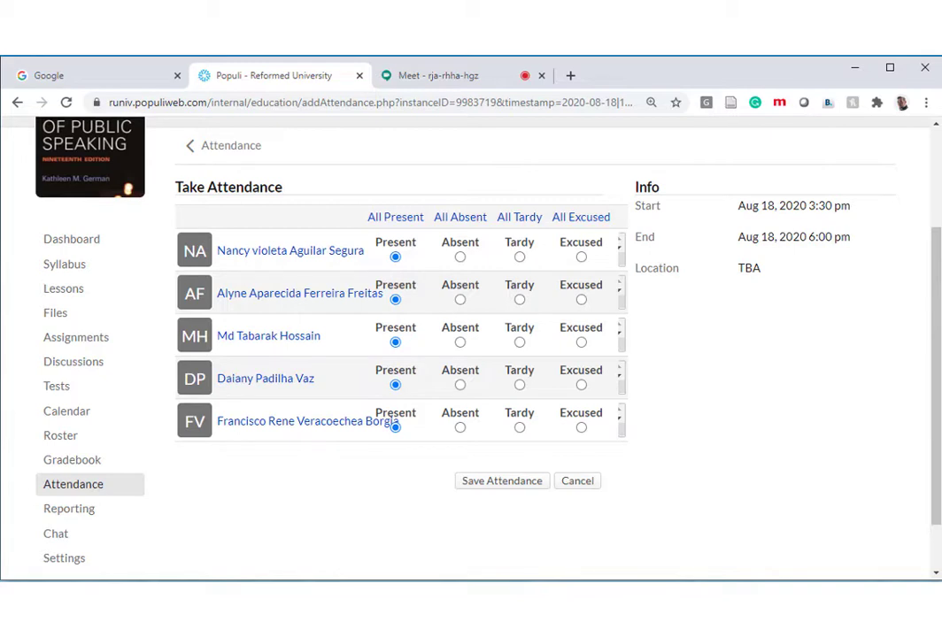
Compare the Google Meet participant list with the students on the Populi attendance sheet
{"action": "left_click", "coordinate": [432, 76]}
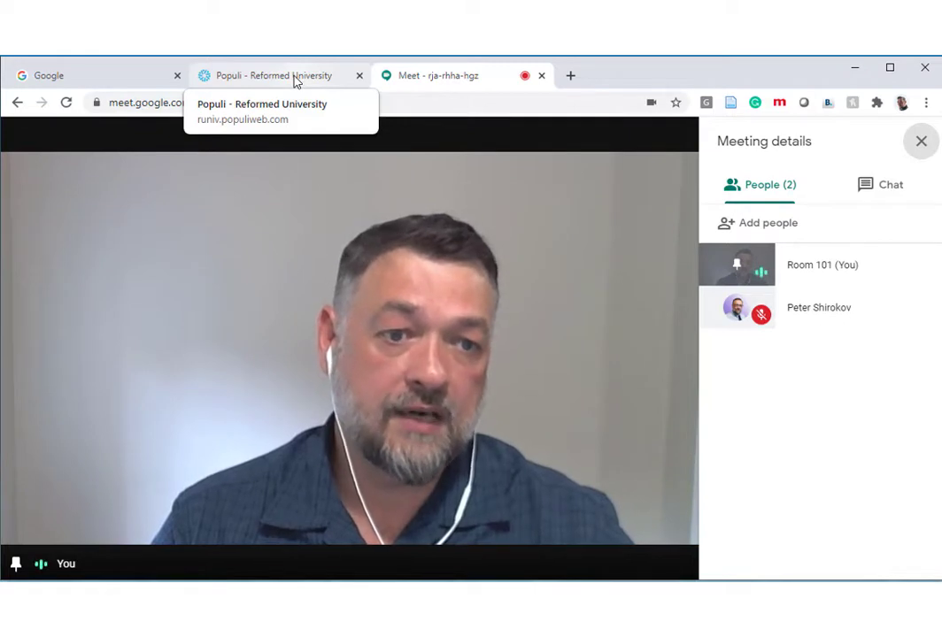
{"action": "left_click", "coordinate": [295, 81]}
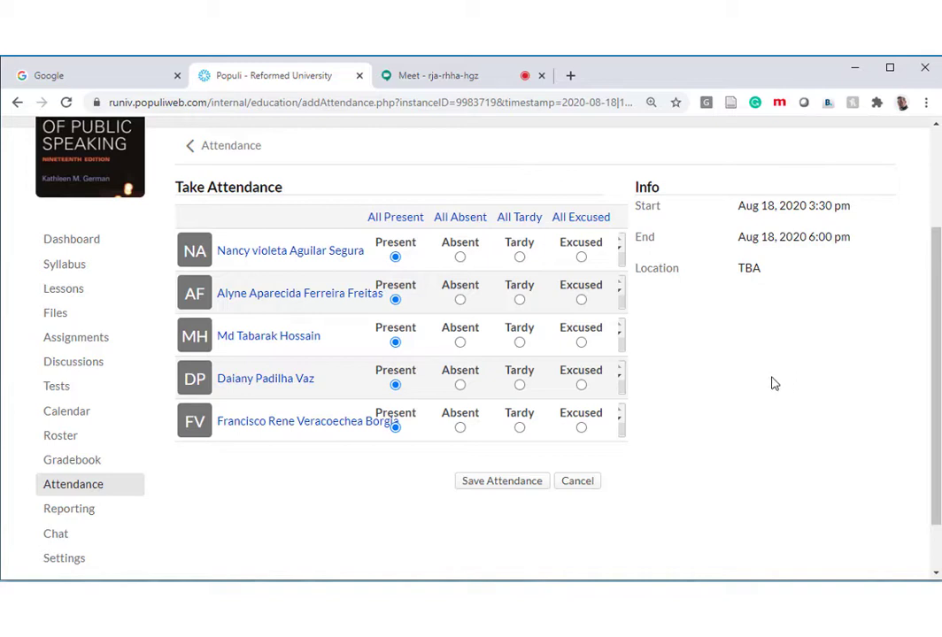
{"action": "scroll", "coordinate": [774, 383], "scroll_direction": "up", "scroll_amount": 2}
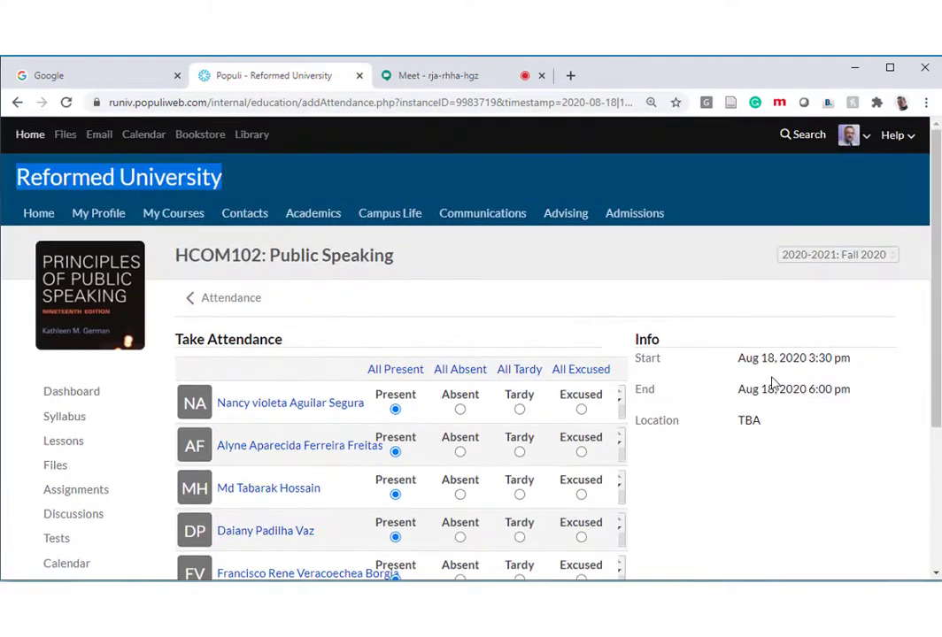
{"action": "scroll", "coordinate": [775, 383], "scroll_direction": "down", "scroll_amount": 2}
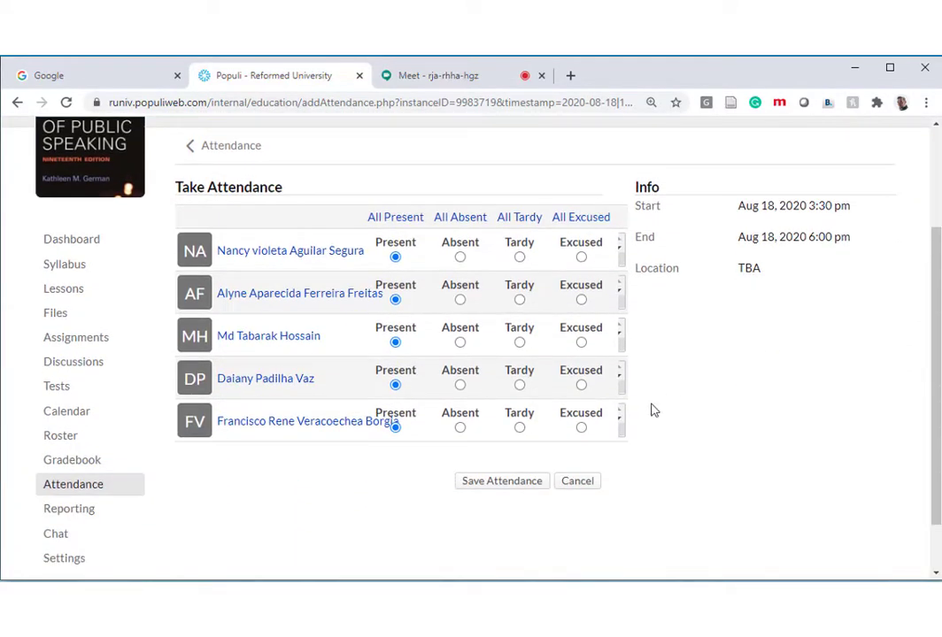
Select all students on the course roster and show the actions available for them
{"action": "left_click", "coordinate": [87, 440]}
{"action": "scroll", "coordinate": [405, 319], "scroll_direction": "down", "scroll_amount": 1}
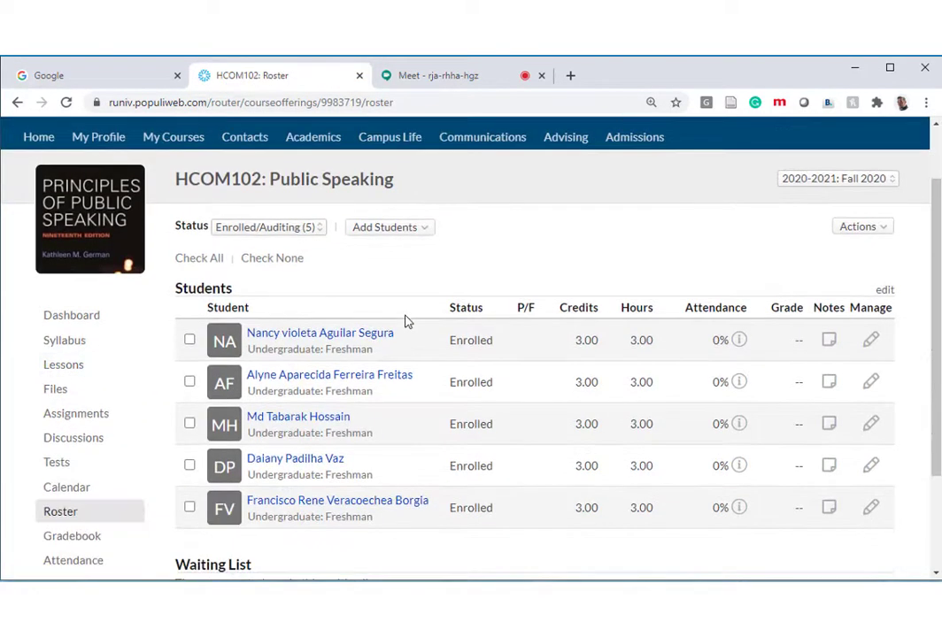
{"action": "scroll", "coordinate": [406, 319], "scroll_direction": "up", "scroll_amount": 1}
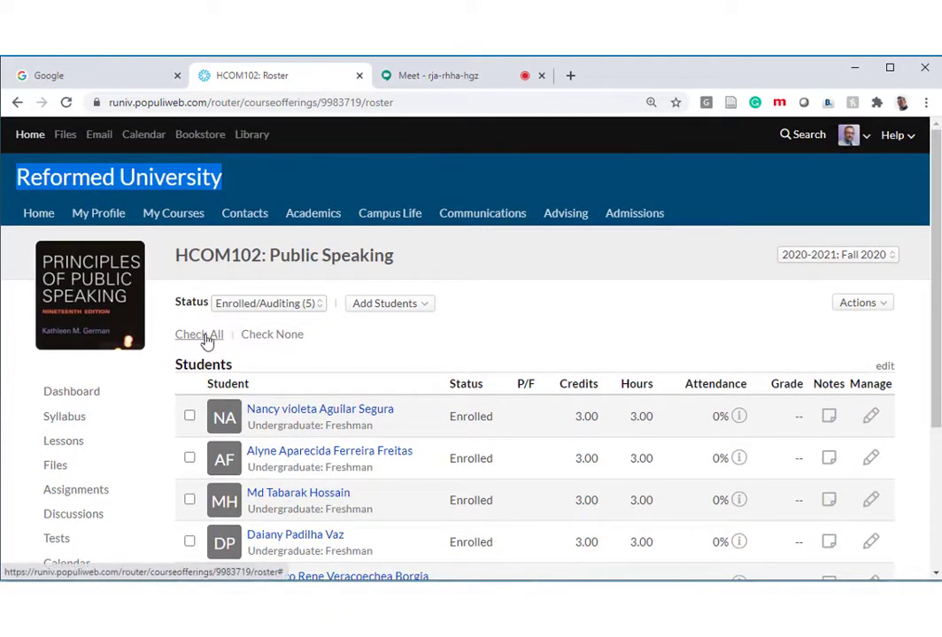
{"action": "left_click", "coordinate": [203, 341]}
{"action": "scroll", "coordinate": [377, 336], "scroll_direction": "down", "scroll_amount": 1}
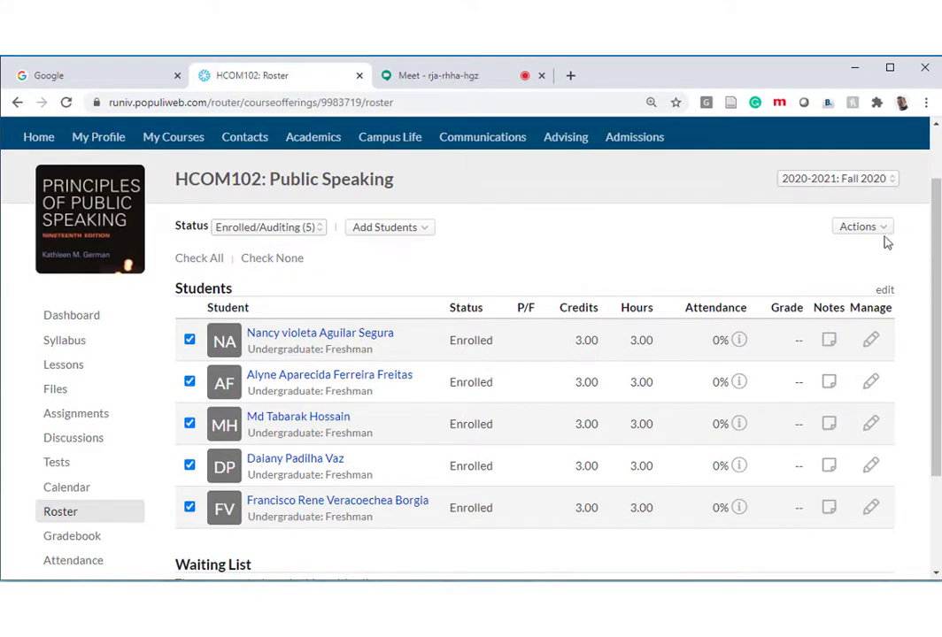
{"action": "left_click", "coordinate": [858, 227]}
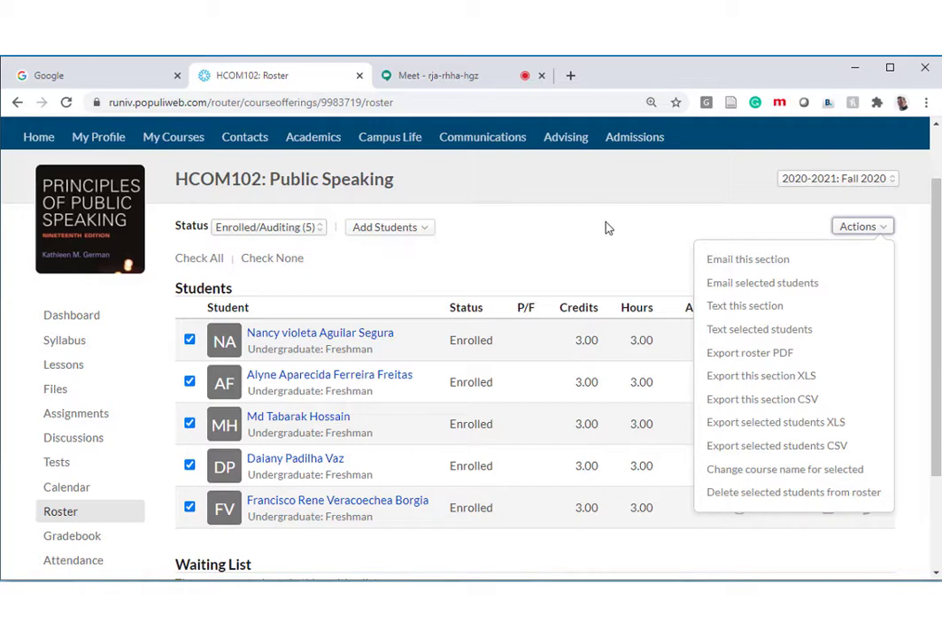
Switch back to the Google Meet call, unpin the Room 101 video from the main view and pin it again
{"action": "left_click", "coordinate": [411, 76]}
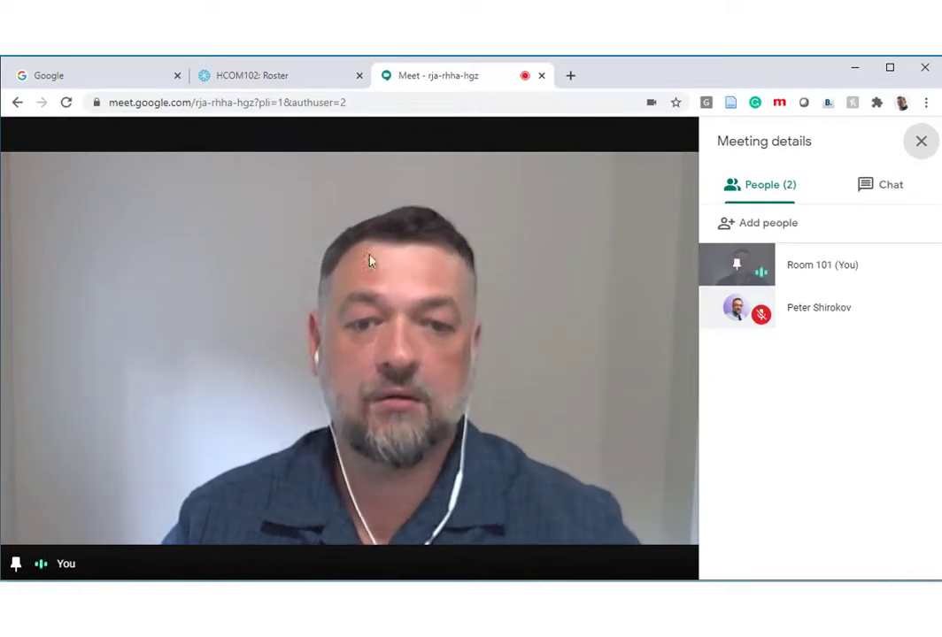
{"action": "mouse_move", "coordinate": [348, 332]}
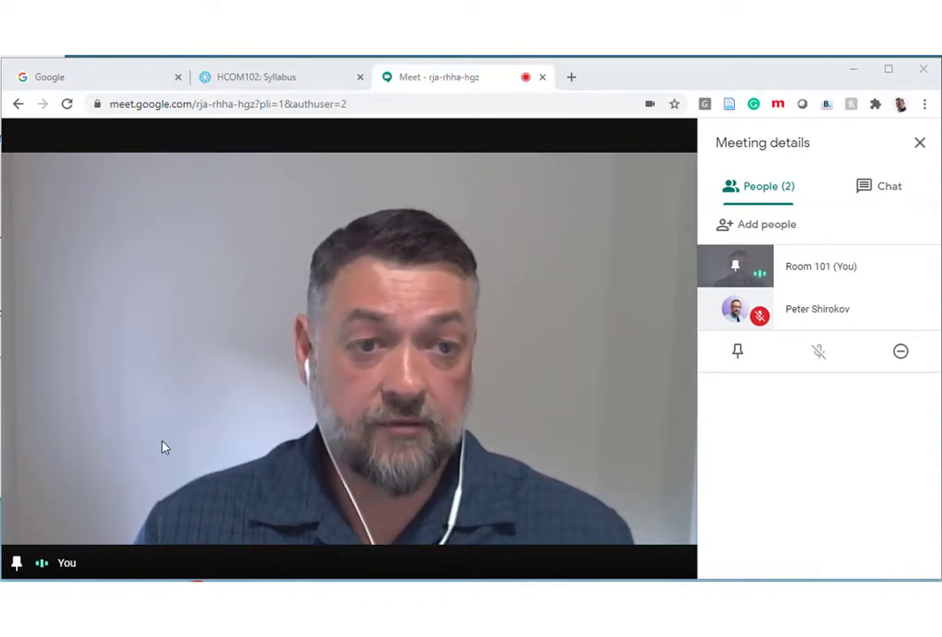
{"action": "mouse_move", "coordinate": [183, 452]}
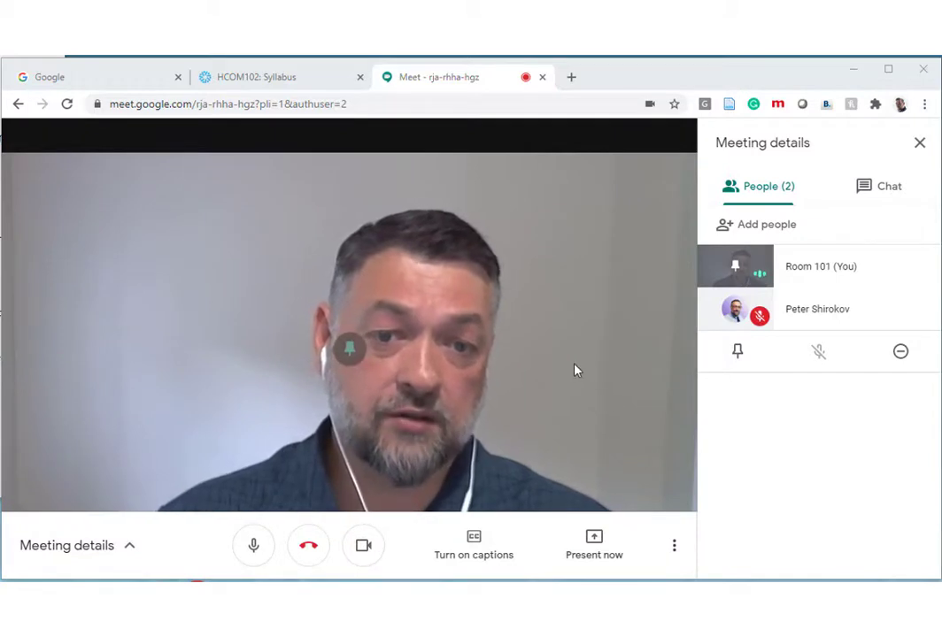
{"action": "left_click", "coordinate": [351, 349]}
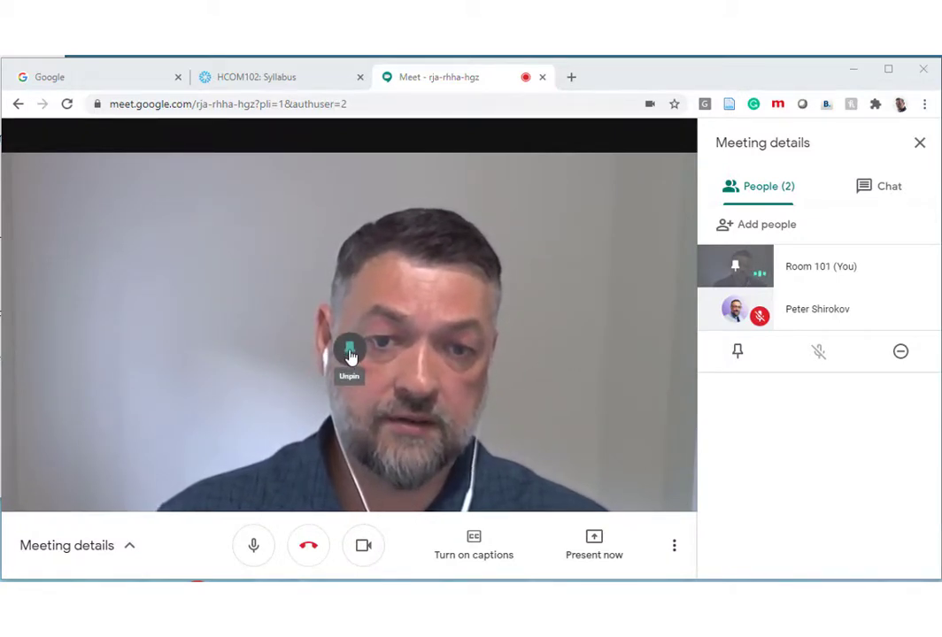
{"action": "left_click", "coordinate": [348, 353]}
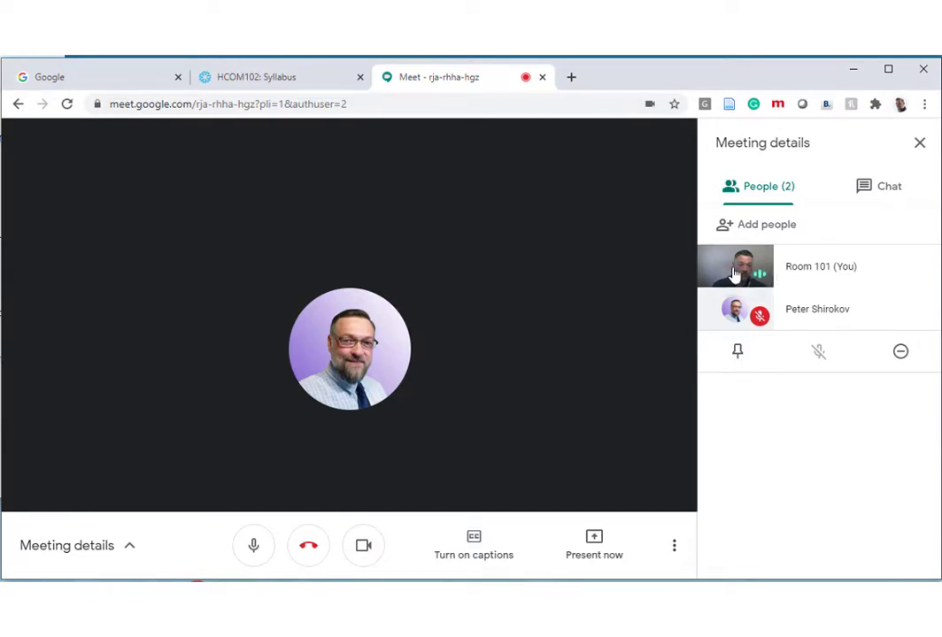
{"action": "left_click", "coordinate": [734, 270]}
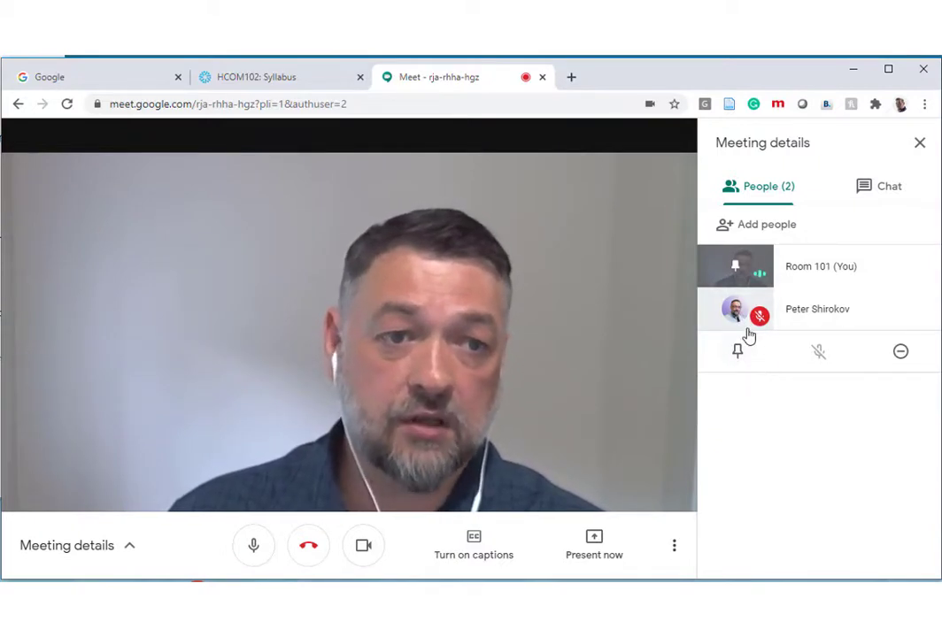
Close the meeting details and display the list of participants again
{"action": "left_click", "coordinate": [920, 144]}
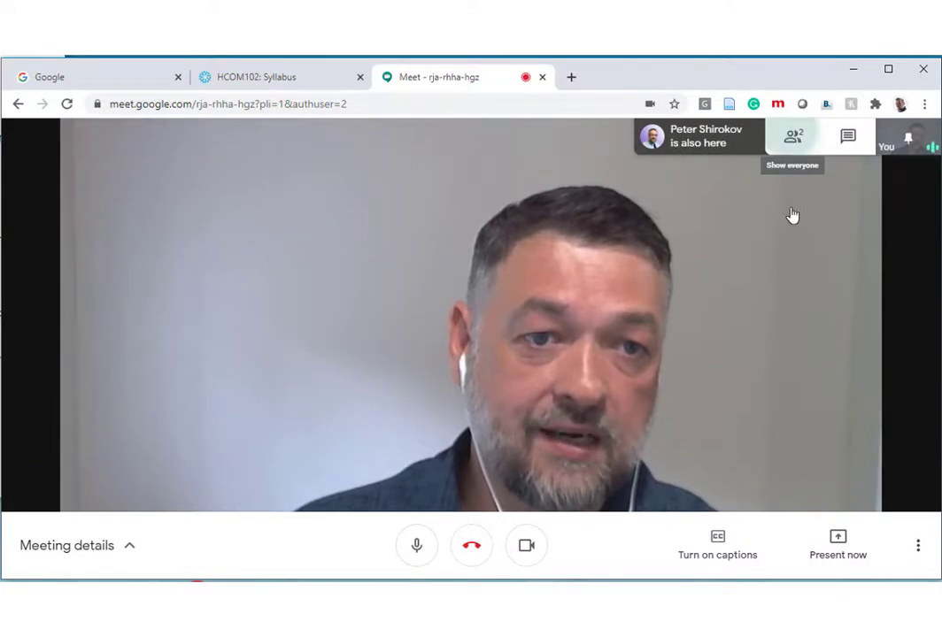
{"action": "left_click", "coordinate": [793, 136]}
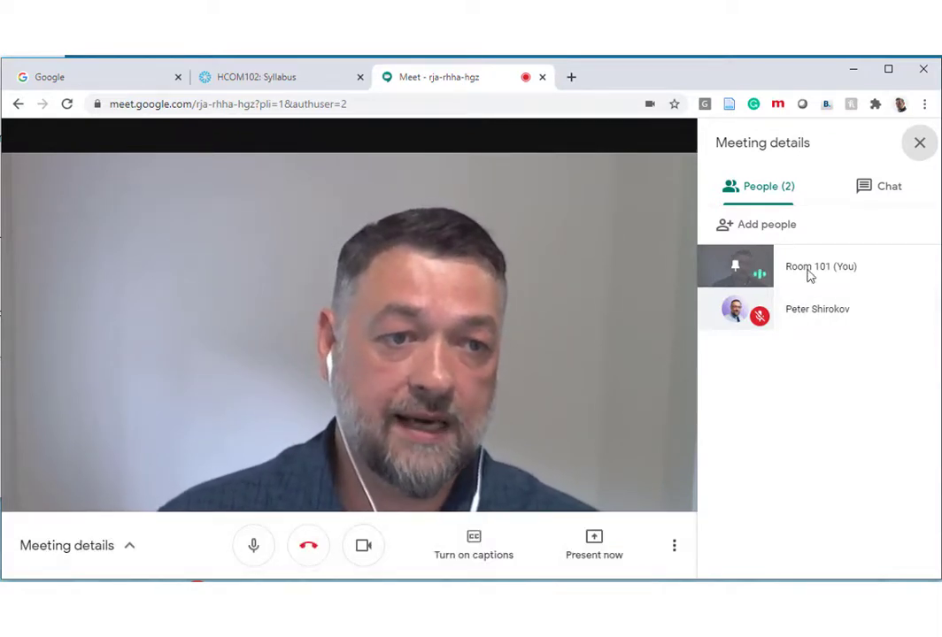
Look at the meeting chat and return to the list of participants
{"action": "left_click", "coordinate": [882, 196]}
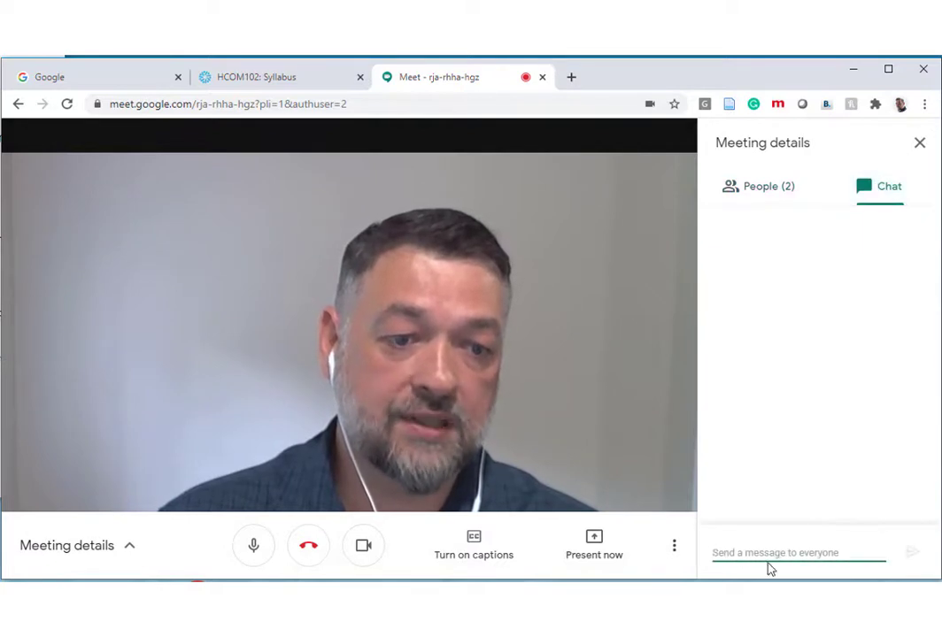
{"action": "left_click", "coordinate": [772, 190]}
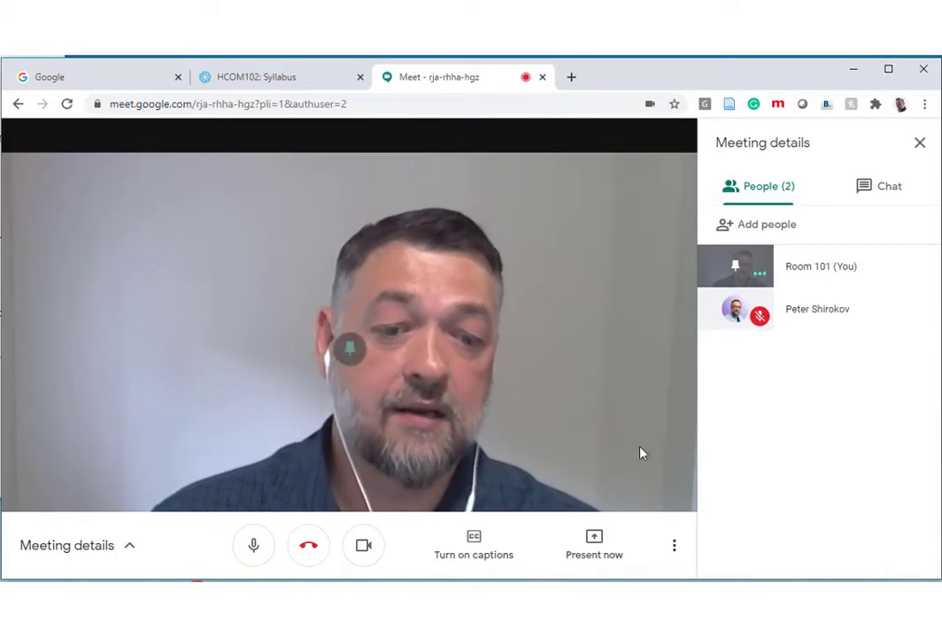
Start recording the meeting and accept the request for participants' consent
{"action": "left_click", "coordinate": [674, 546]}
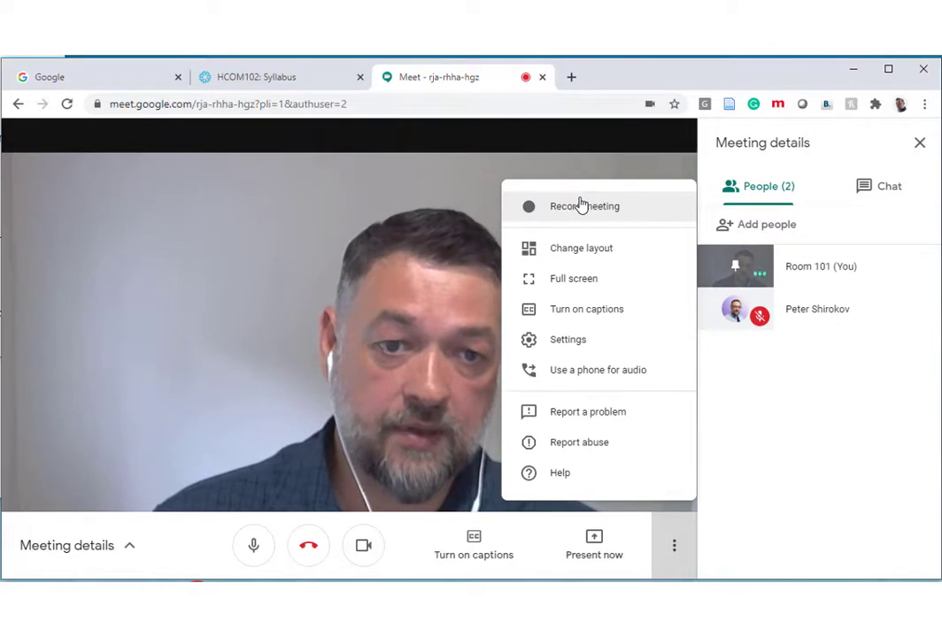
{"action": "left_click", "coordinate": [456, 220]}
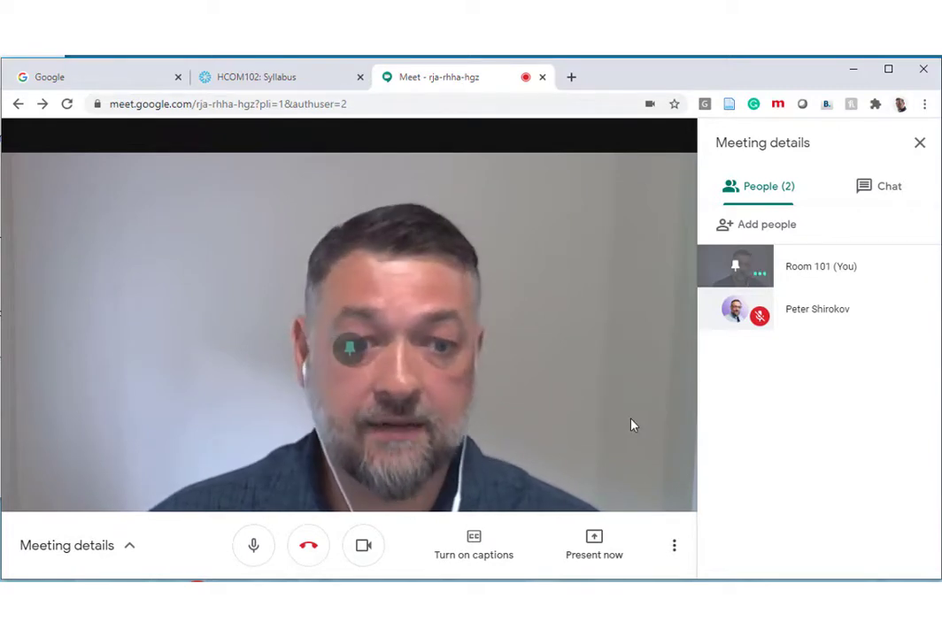
{"action": "left_click", "coordinate": [672, 544]}
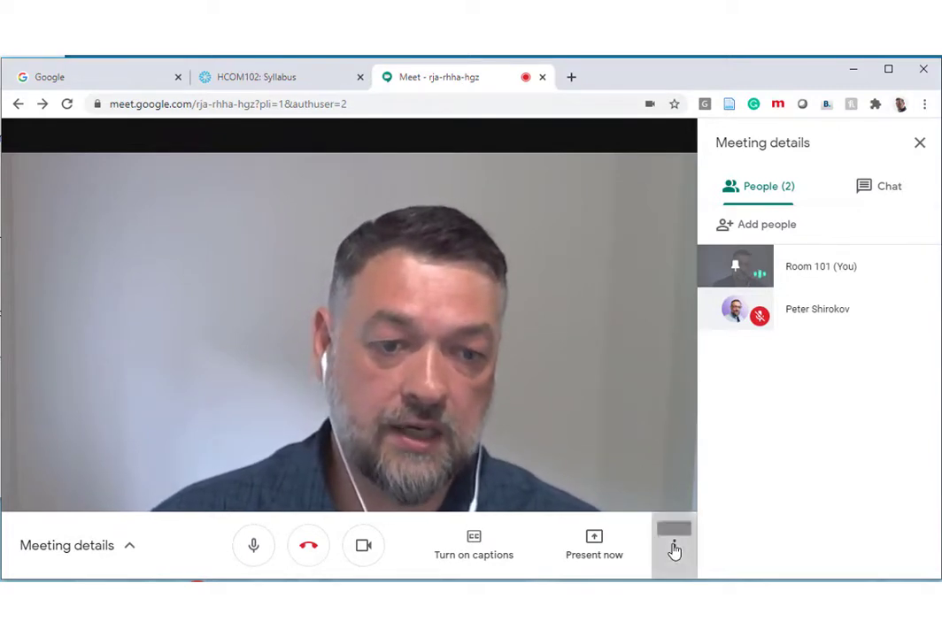
{"action": "left_click", "coordinate": [584, 206]}
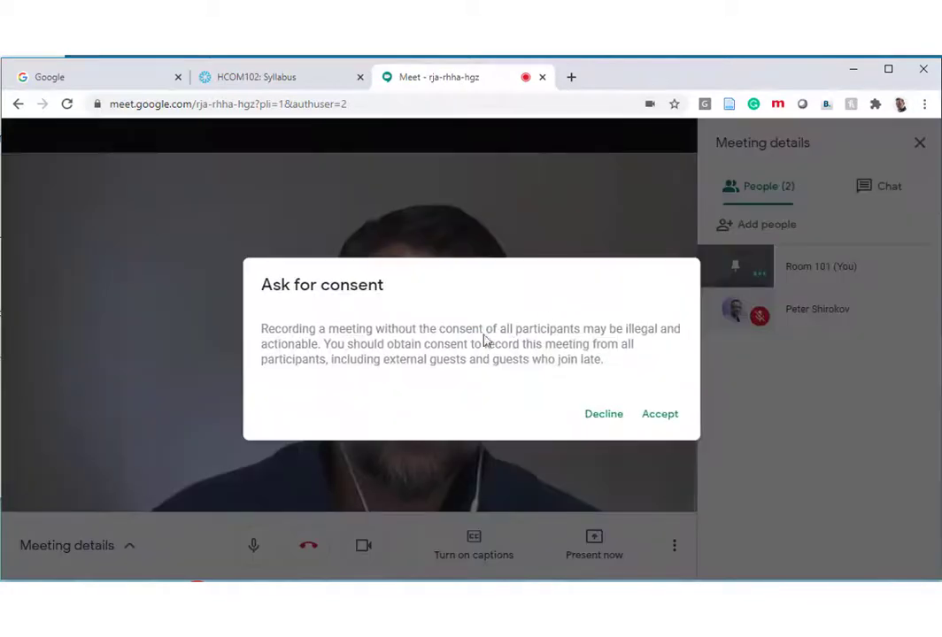
{"action": "left_click", "coordinate": [659, 416]}
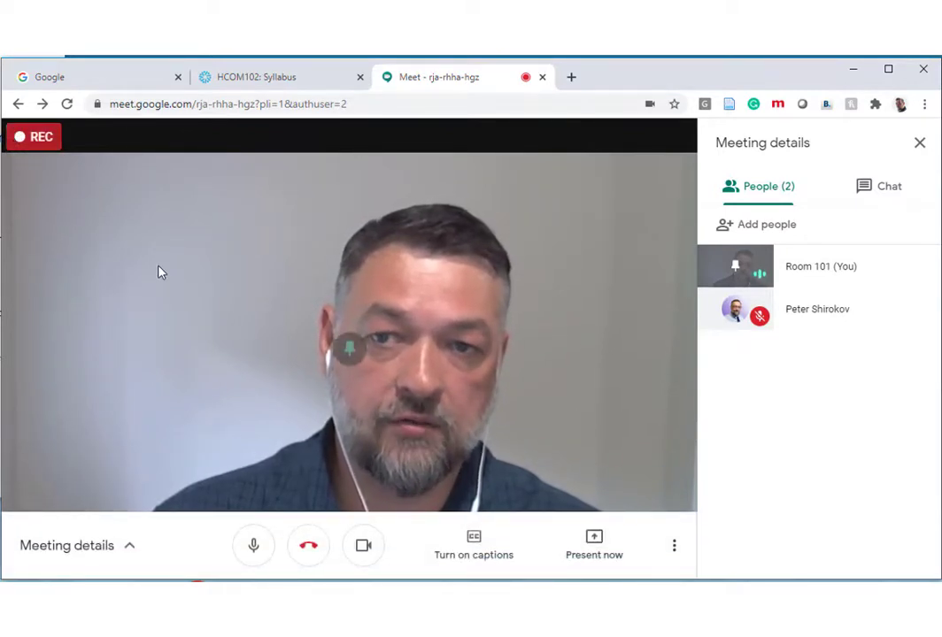
Stop recording the meeting and confirm the stop
{"action": "left_click", "coordinate": [674, 549]}
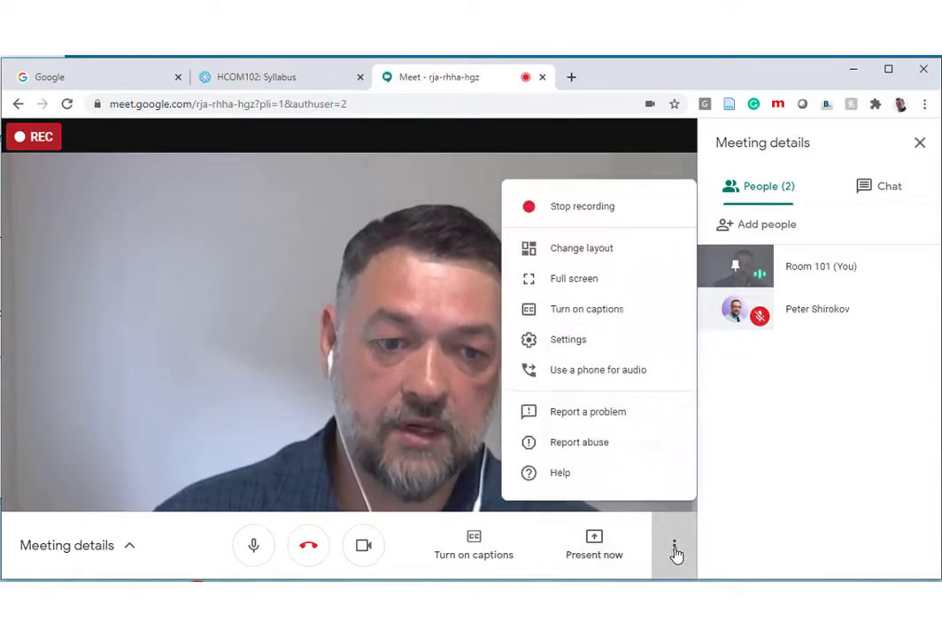
{"action": "left_click", "coordinate": [592, 207]}
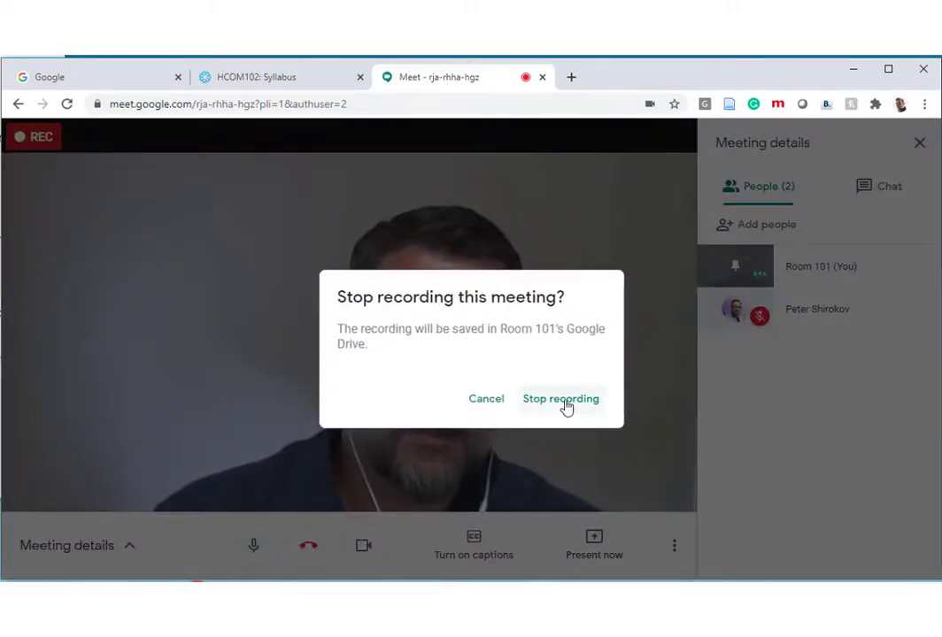
{"action": "left_click", "coordinate": [568, 406]}
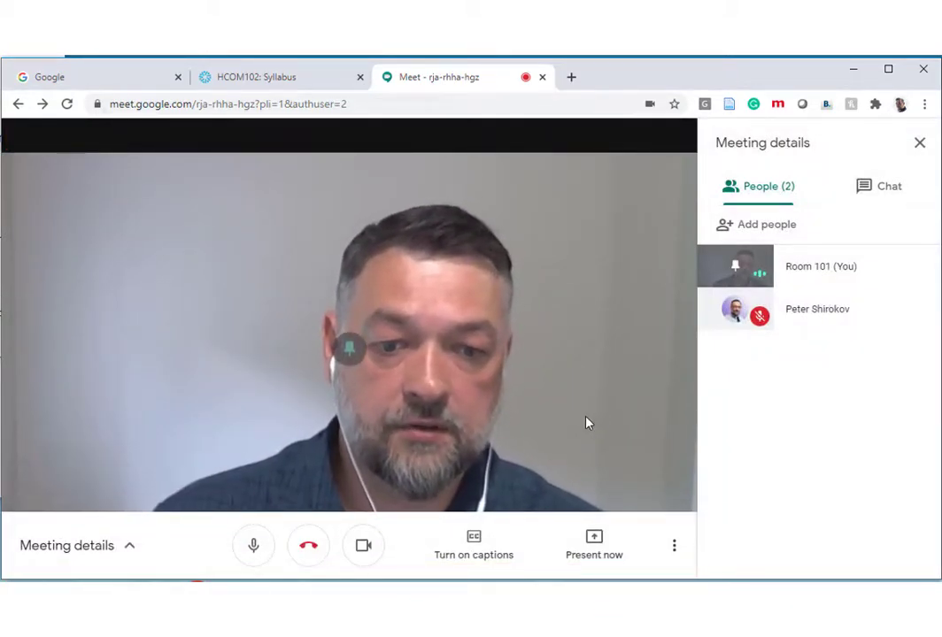
Turn on live captions for the call and turn them off again
{"action": "left_click", "coordinate": [470, 546]}
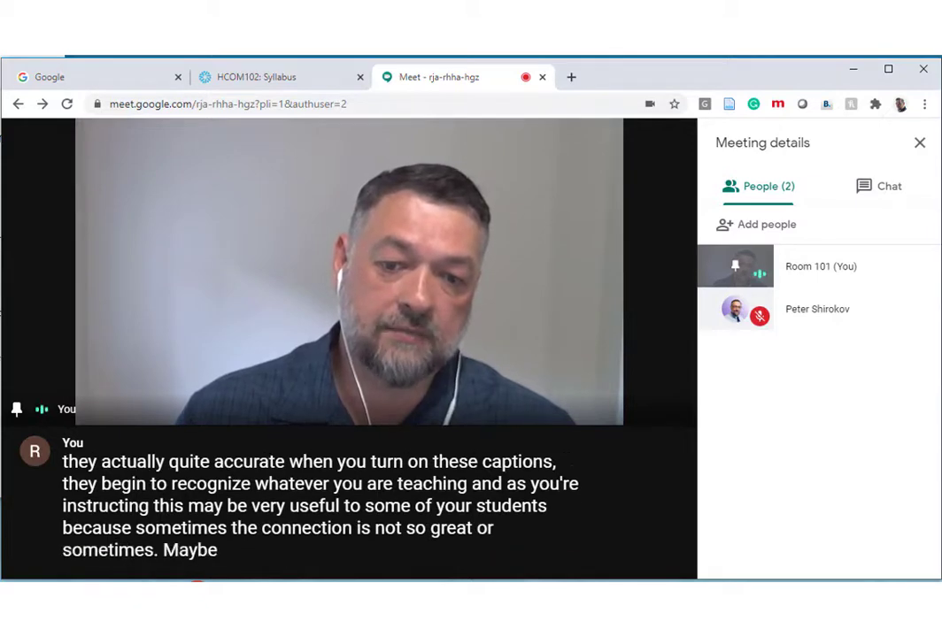
{"action": "mouse_move", "coordinate": [534, 528]}
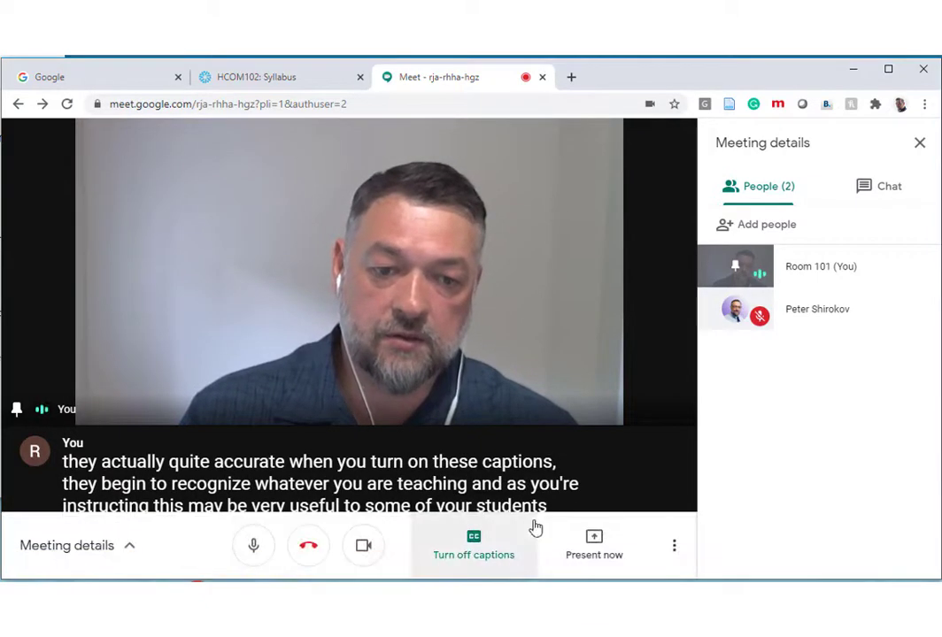
{"action": "left_click", "coordinate": [476, 543]}
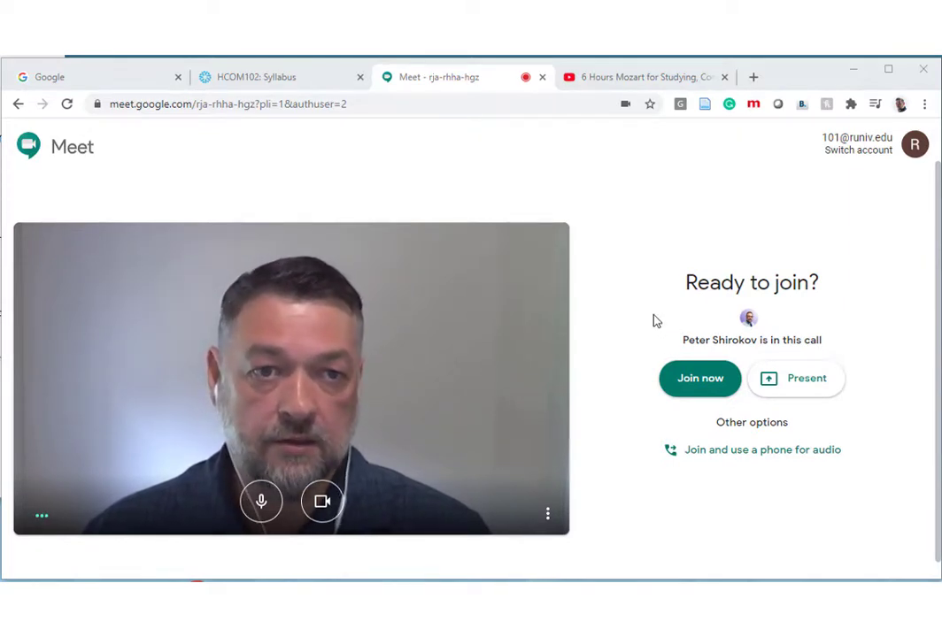
Check the Mozart video open in YouTube, then return to Google Meet and join the call
{"action": "left_click", "coordinate": [607, 81]}
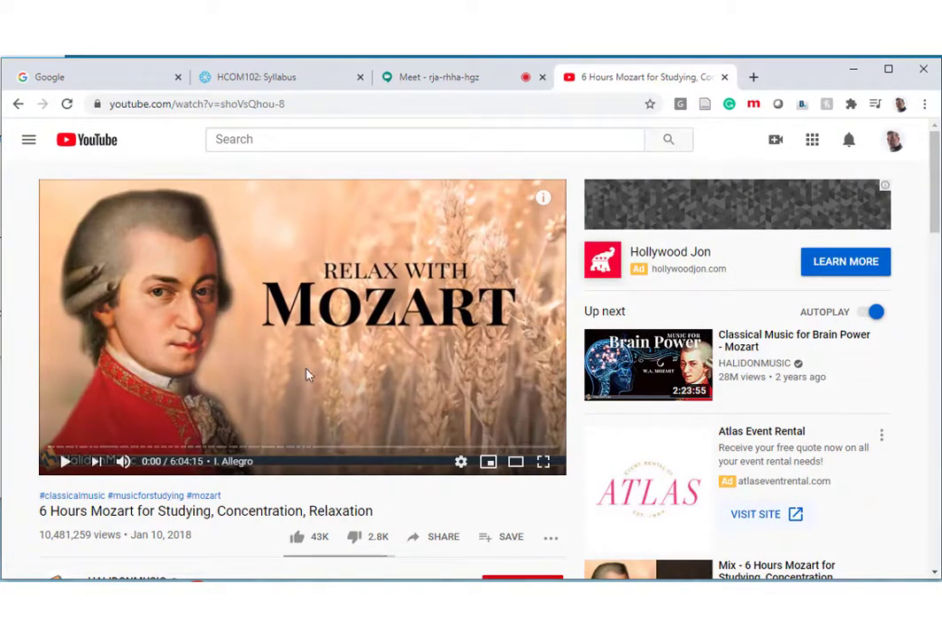
{"action": "left_click", "coordinate": [433, 82]}
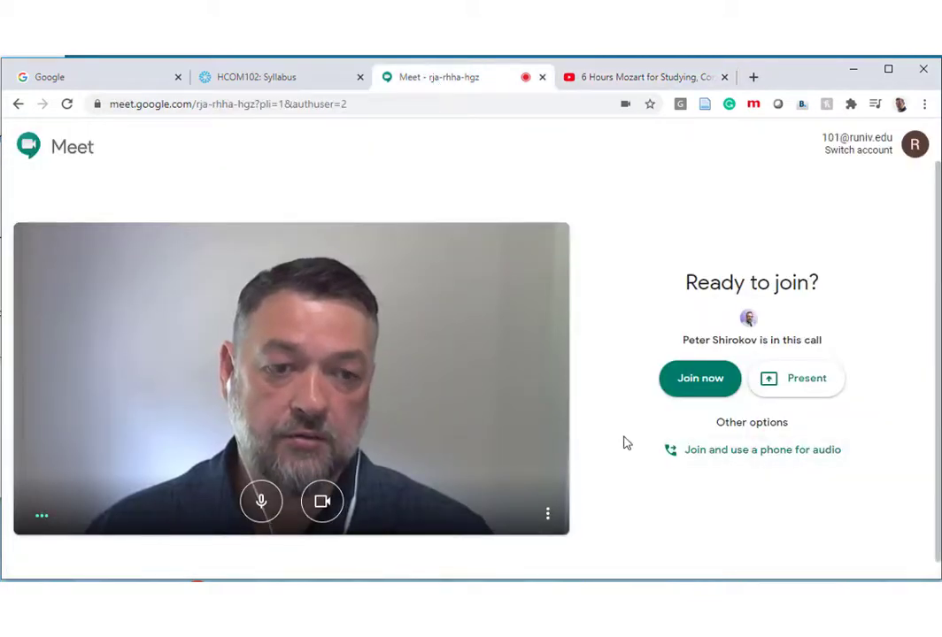
{"action": "left_click", "coordinate": [698, 383]}
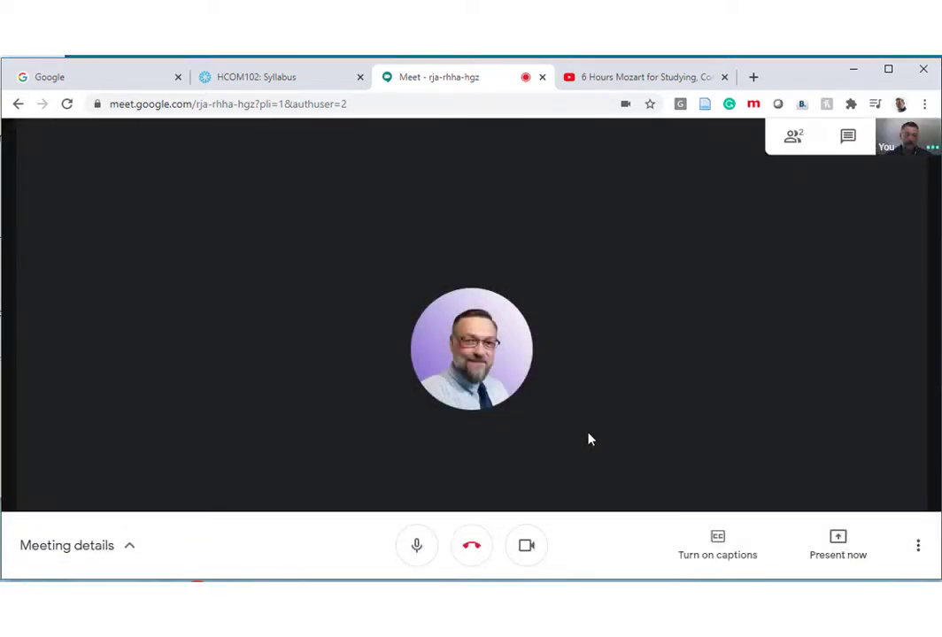
Display the call's participants and pin the Room 101 video to the main view
{"action": "left_click", "coordinate": [795, 140]}
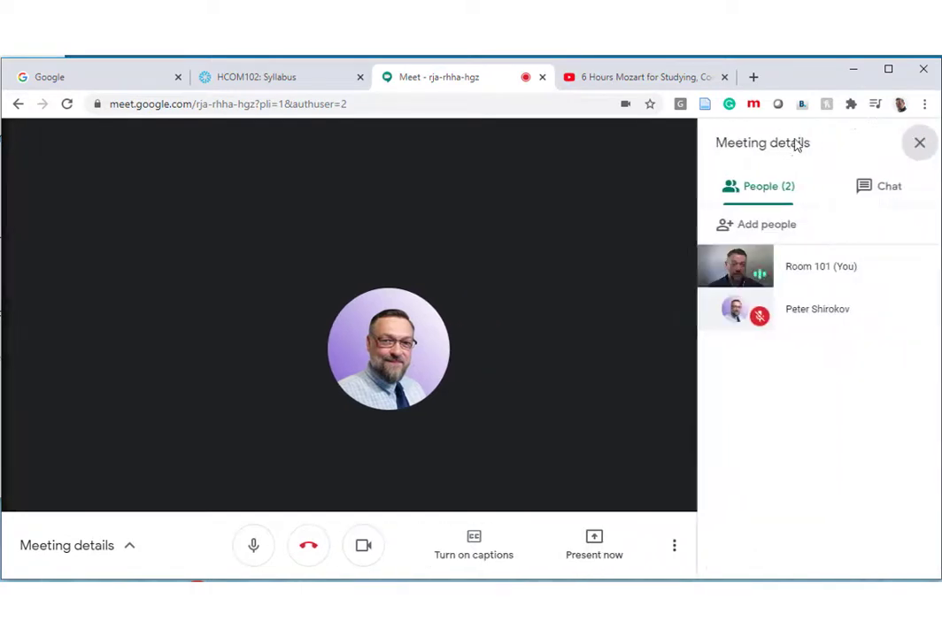
{"action": "left_click", "coordinate": [736, 267]}
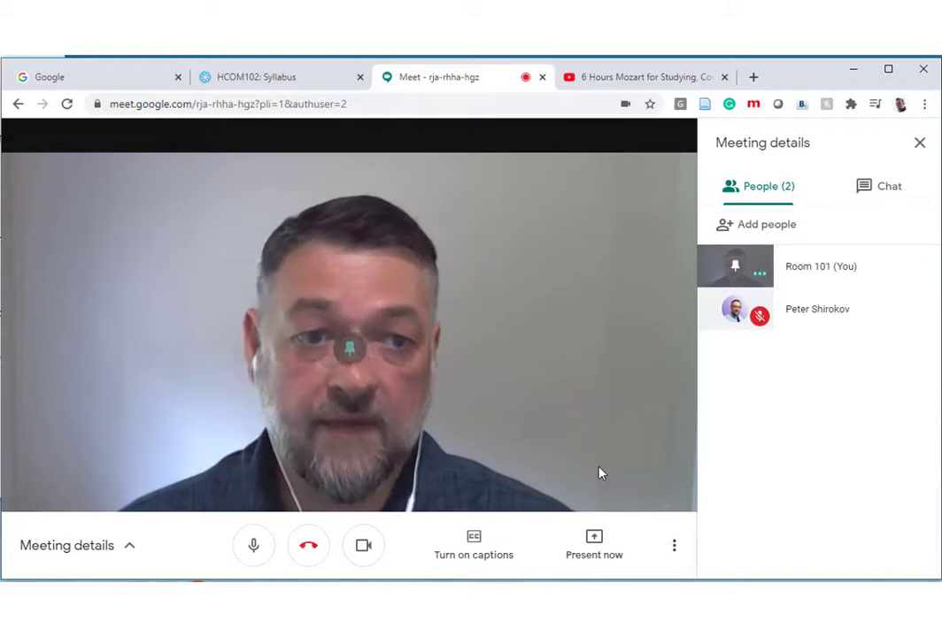
Present the Chrome tab "6 Hours Mozart for Studying, Concentration, Relaxation - YouTube" in the call with audio shared
{"action": "left_click", "coordinate": [595, 542]}
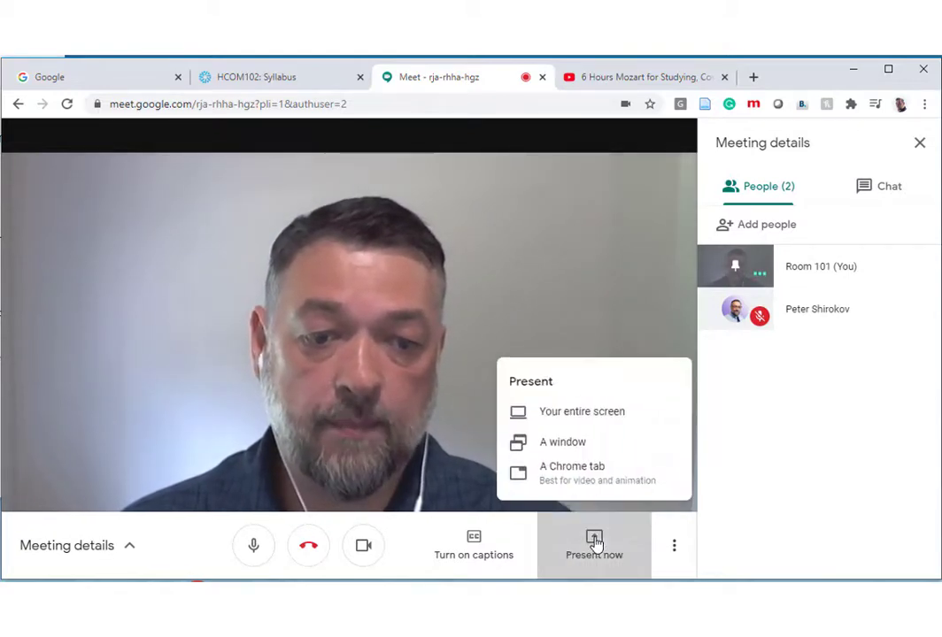
{"action": "left_click", "coordinate": [570, 477]}
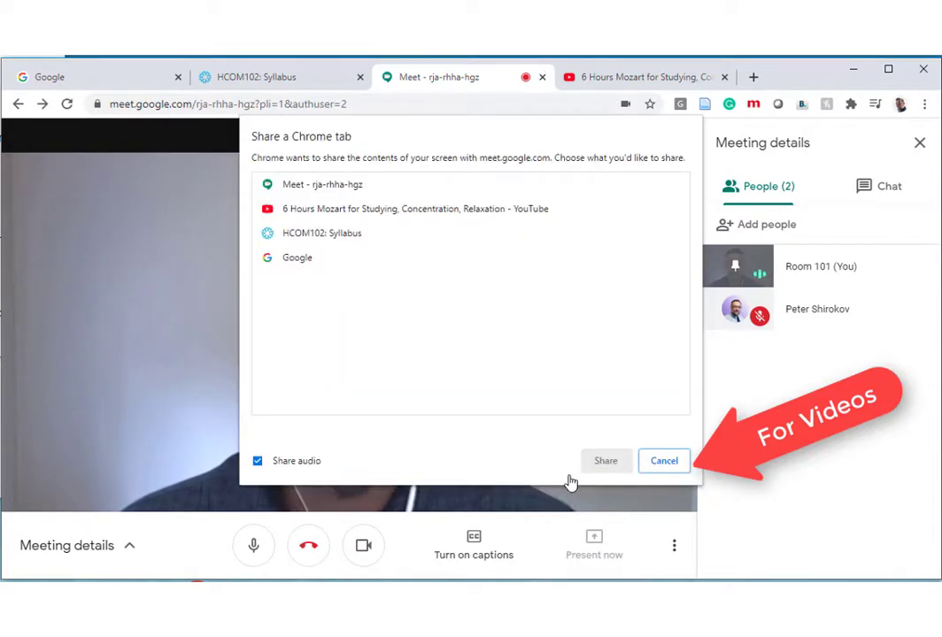
{"action": "left_click", "coordinate": [366, 217]}
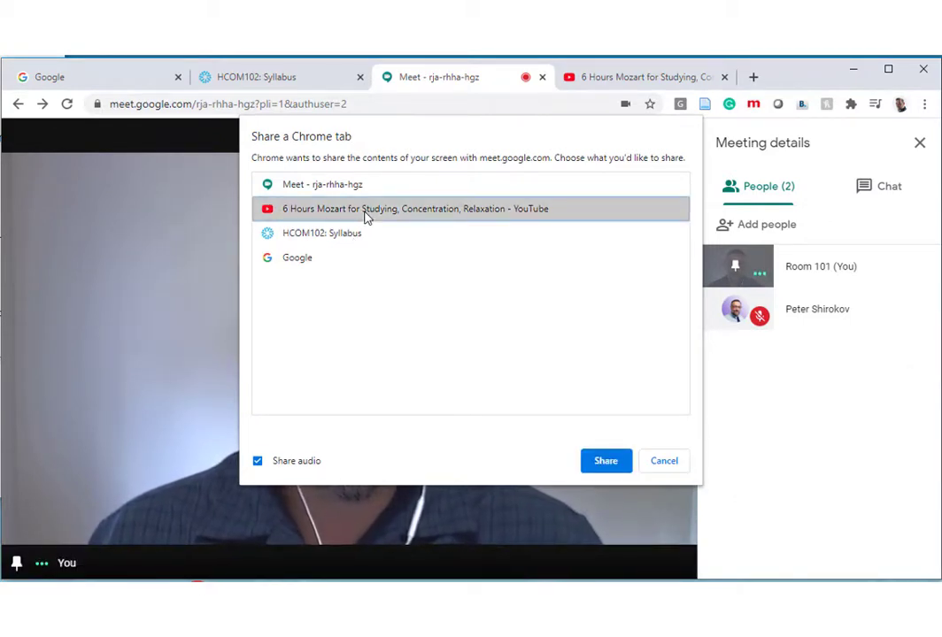
{"action": "left_click", "coordinate": [605, 462]}
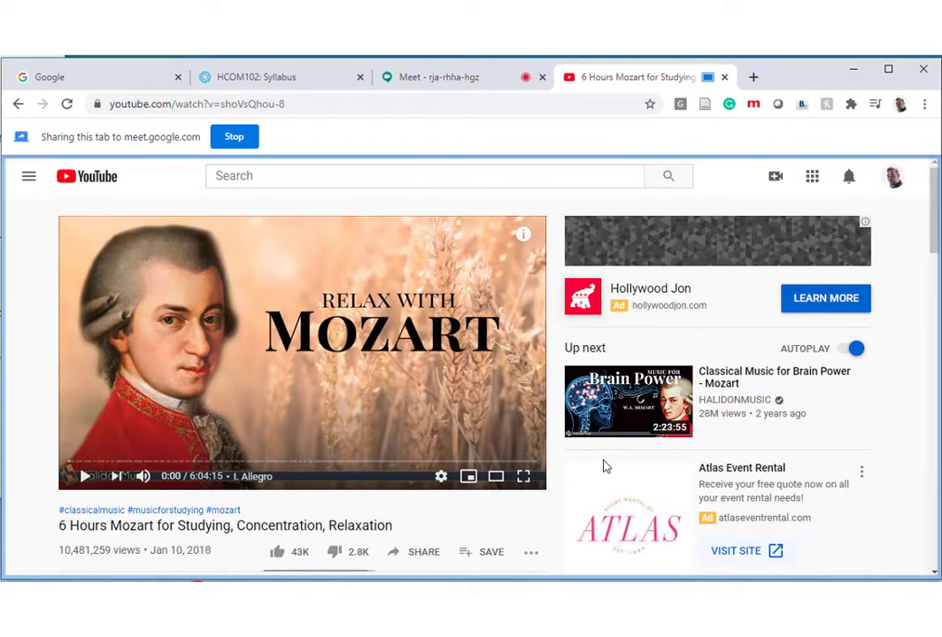
Show the shared YouTube video in full screen, skip to the next video and pause it
{"action": "left_click", "coordinate": [523, 476]}
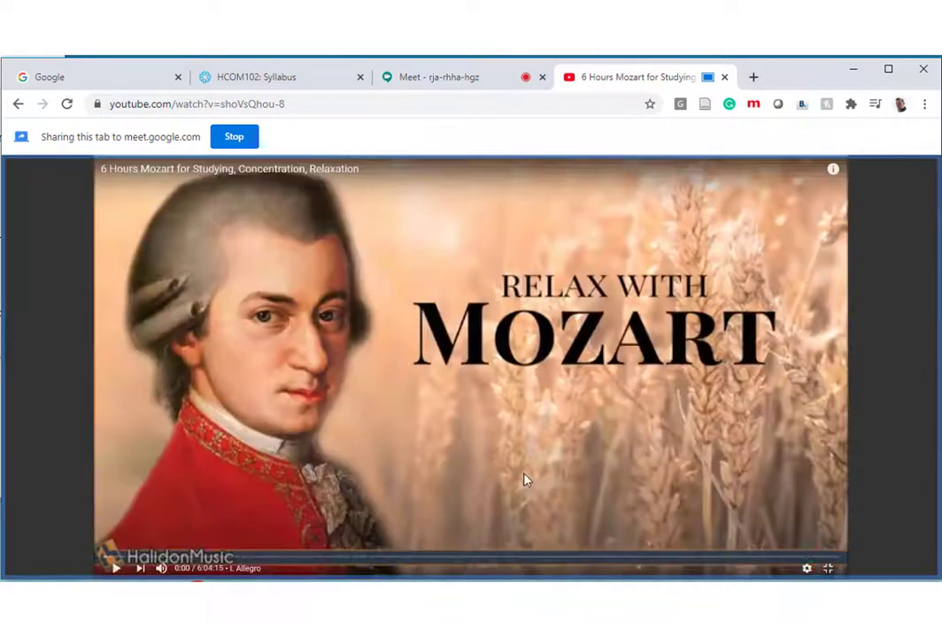
{"action": "left_click", "coordinate": [140, 569]}
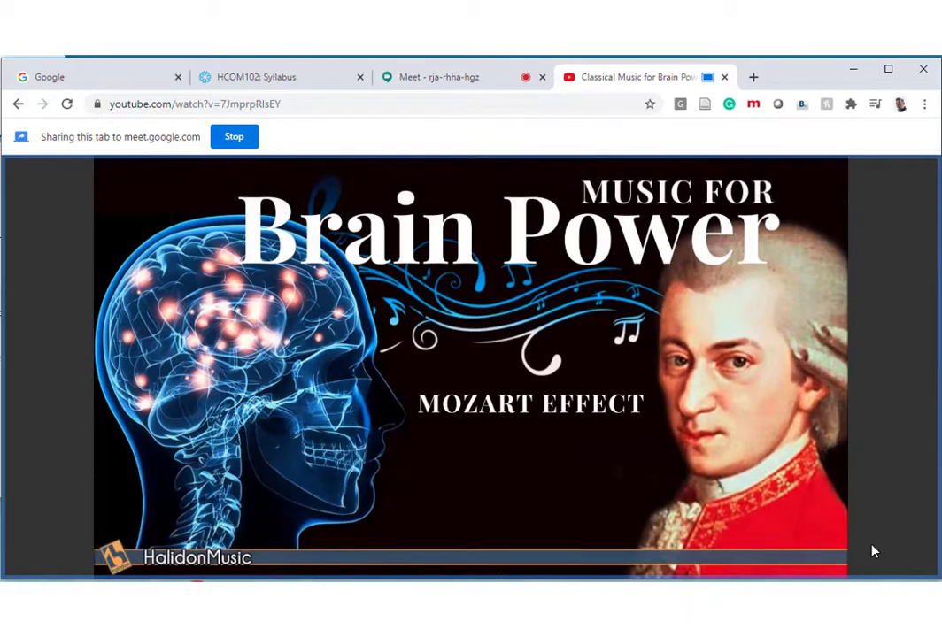
{"action": "left_click", "coordinate": [119, 568]}
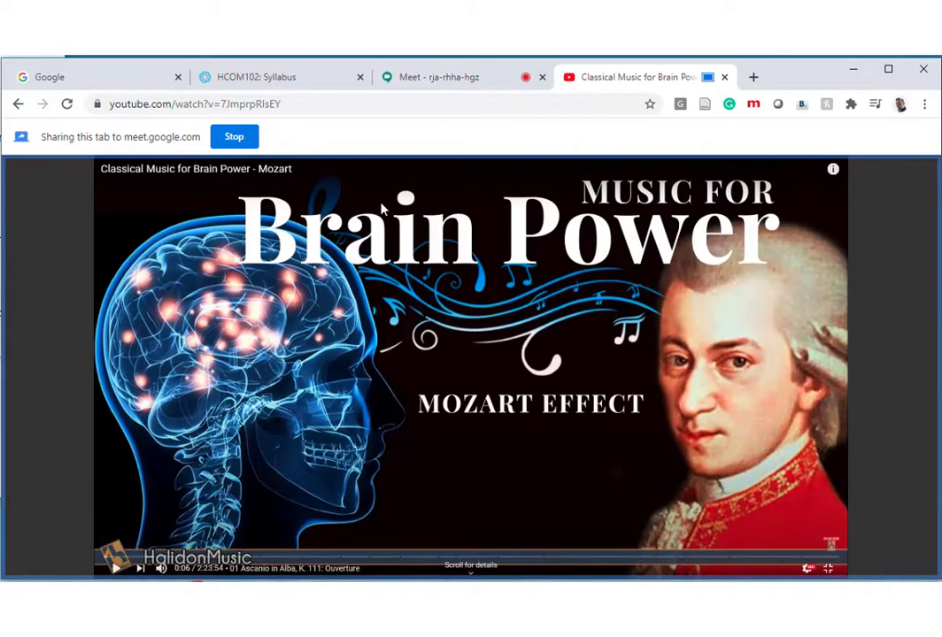
Switch back to the Google Meet call and stop presenting the YouTube tab
{"action": "left_click", "coordinate": [428, 80]}
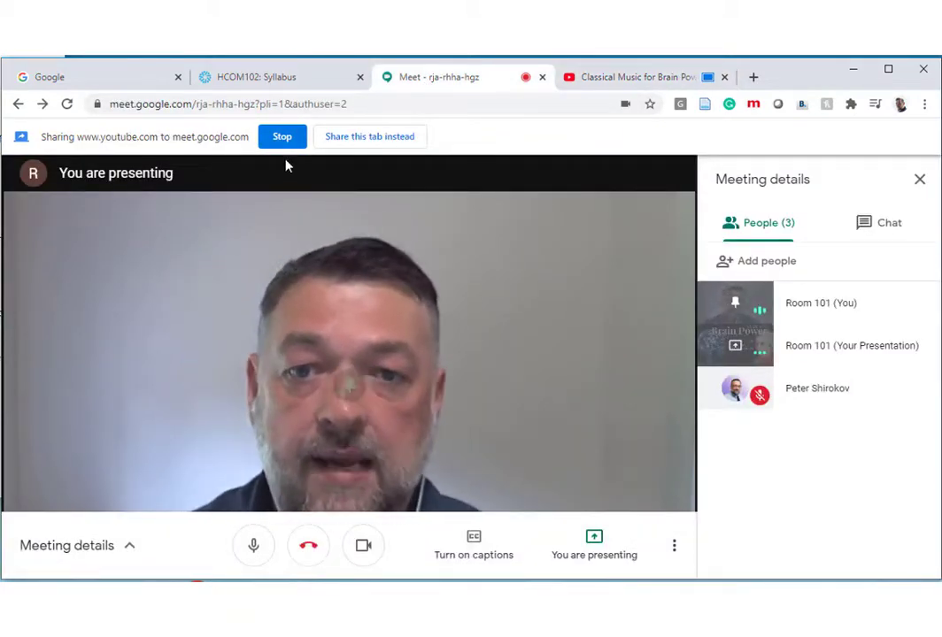
{"action": "mouse_move", "coordinate": [602, 541]}
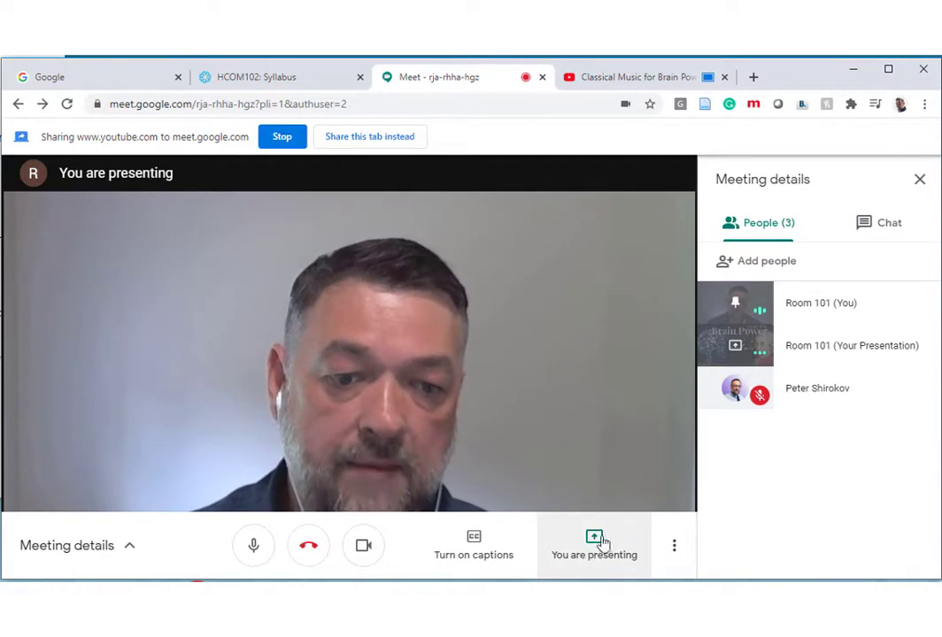
{"action": "left_click", "coordinate": [593, 542]}
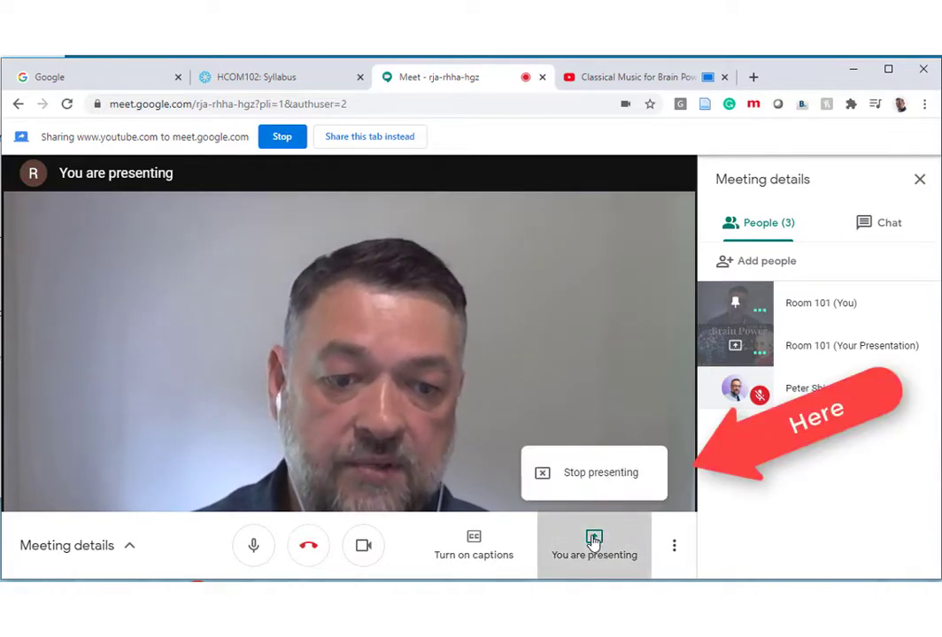
{"action": "left_click", "coordinate": [590, 478]}
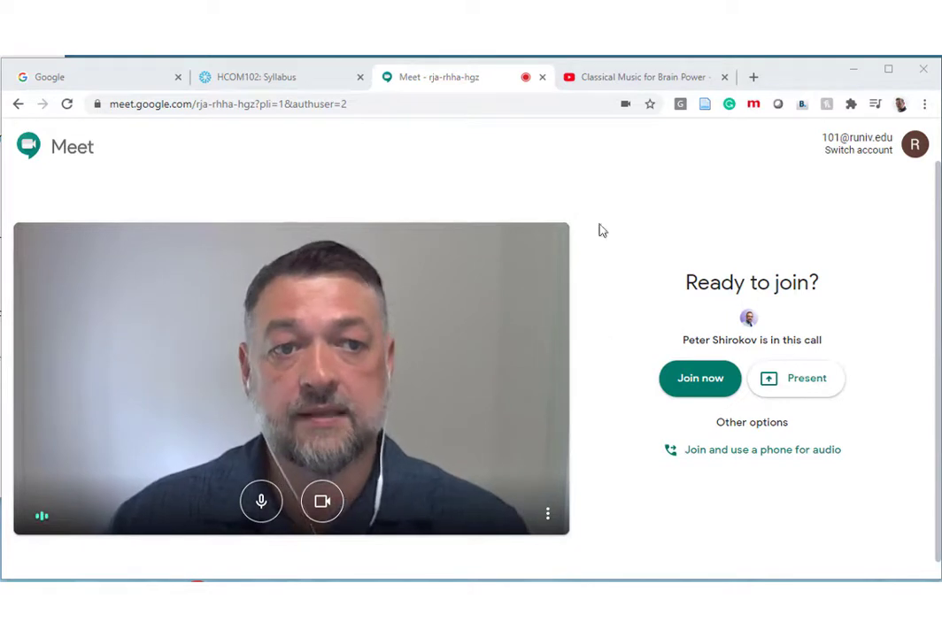
Open Google Drive in a new browser tab through Google's list of apps
{"action": "left_click", "coordinate": [752, 77]}
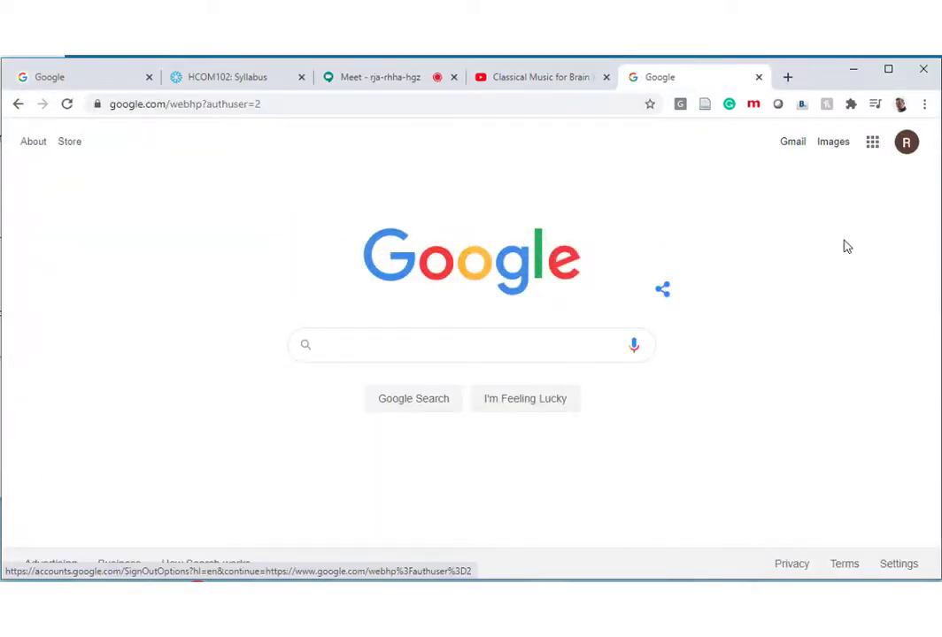
{"action": "left_click", "coordinate": [871, 143]}
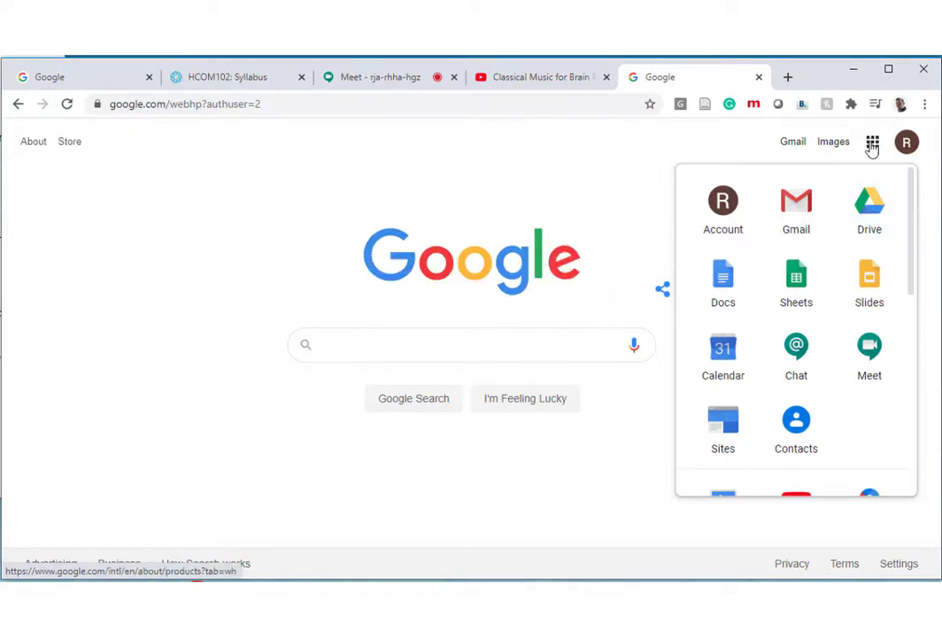
{"action": "left_click", "coordinate": [869, 210]}
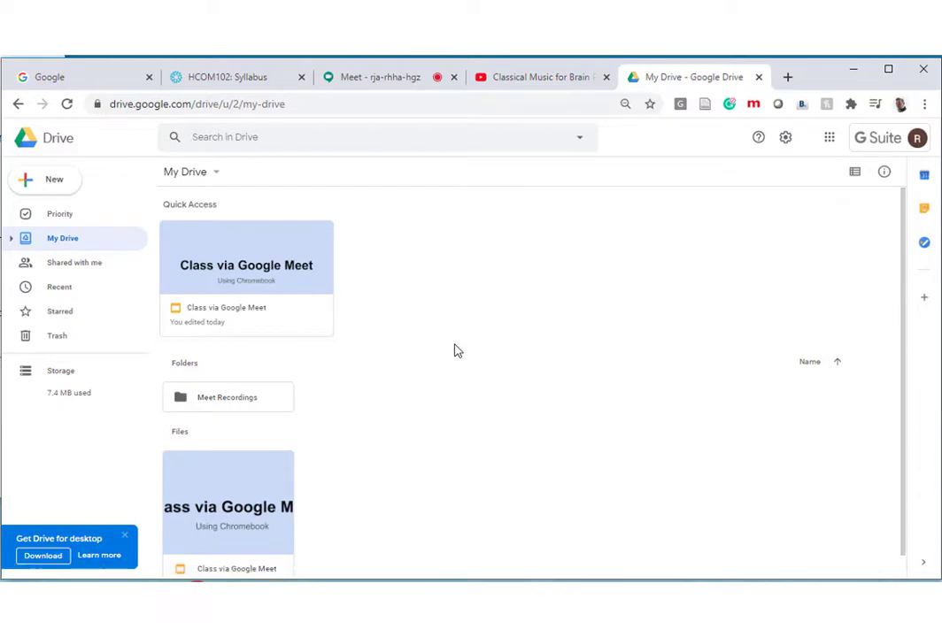
Upload the file DeVitoCh01.pptx to My Drive and dismiss the upload notice
{"action": "left_click", "coordinate": [75, 190]}
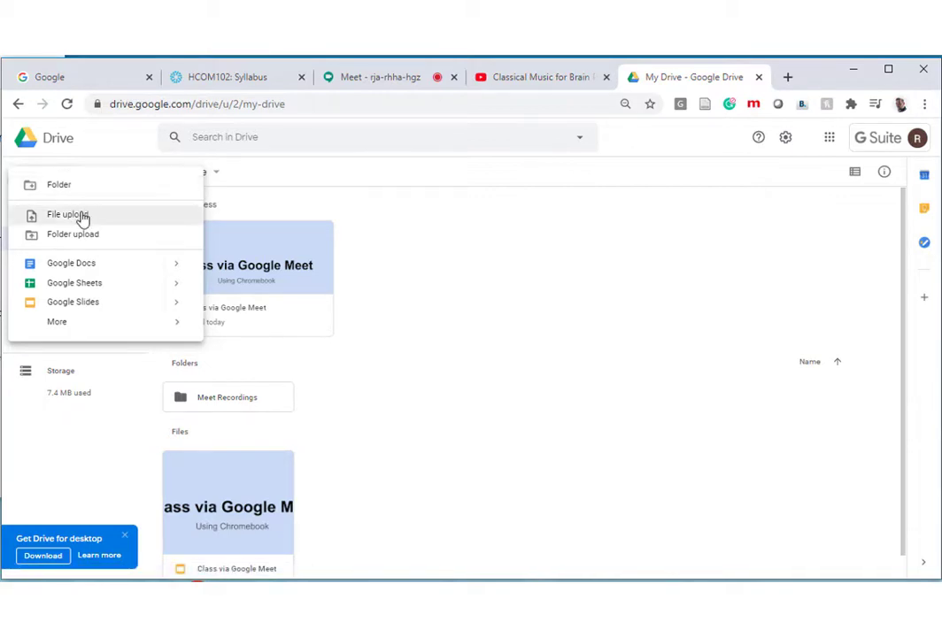
{"action": "left_click", "coordinate": [82, 218]}
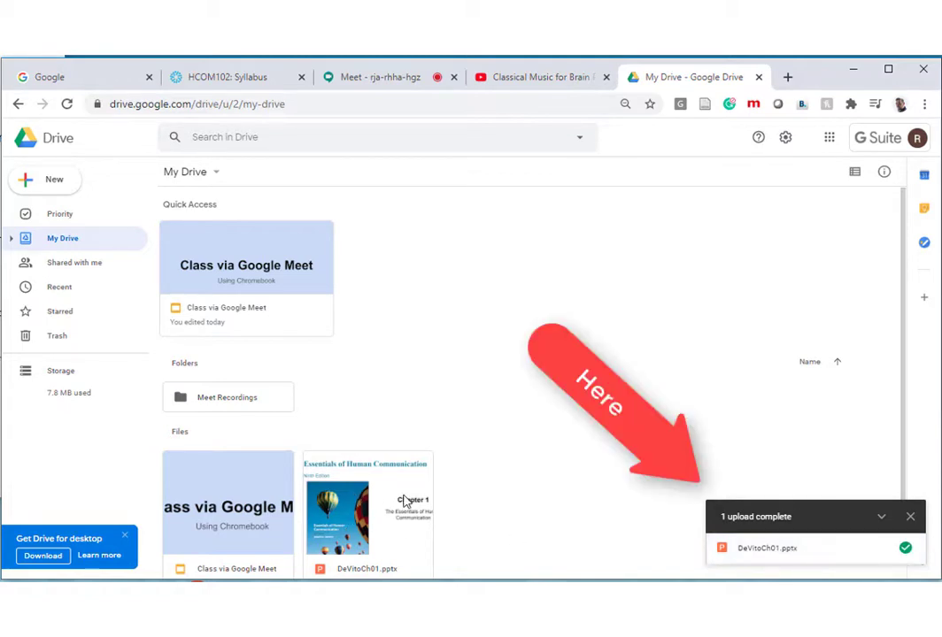
{"action": "left_click", "coordinate": [910, 515]}
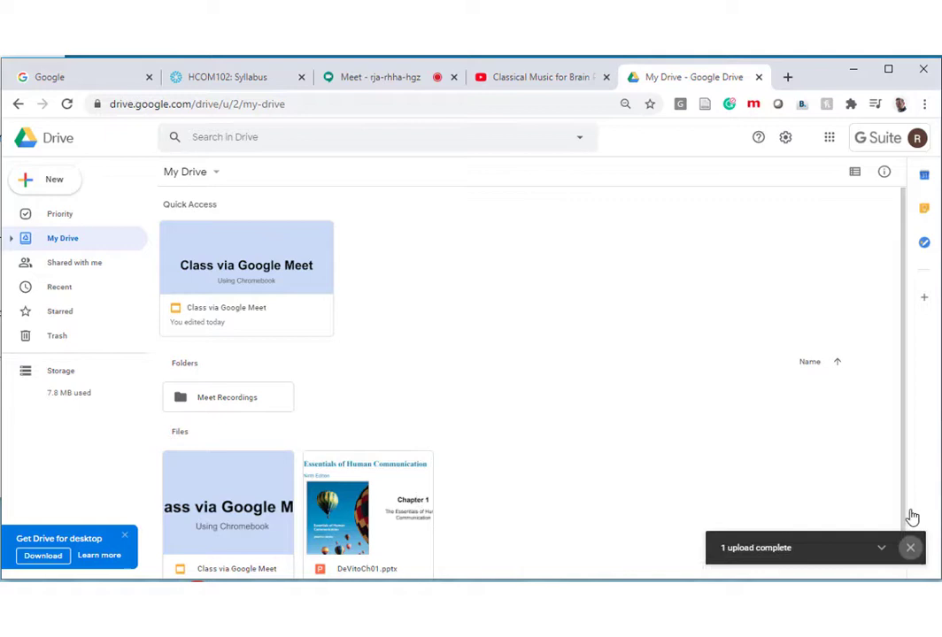
Preview the uploaded DeVitoCh01.pptx from My Drive and open it with Google Slides
{"action": "left_click", "coordinate": [359, 505]}
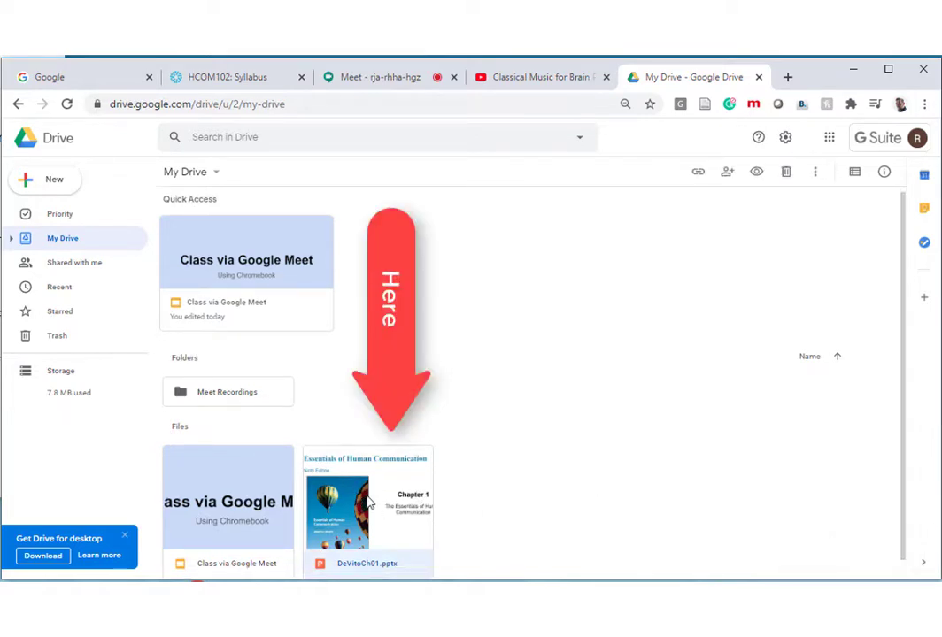
{"action": "double_click", "coordinate": [369, 503]}
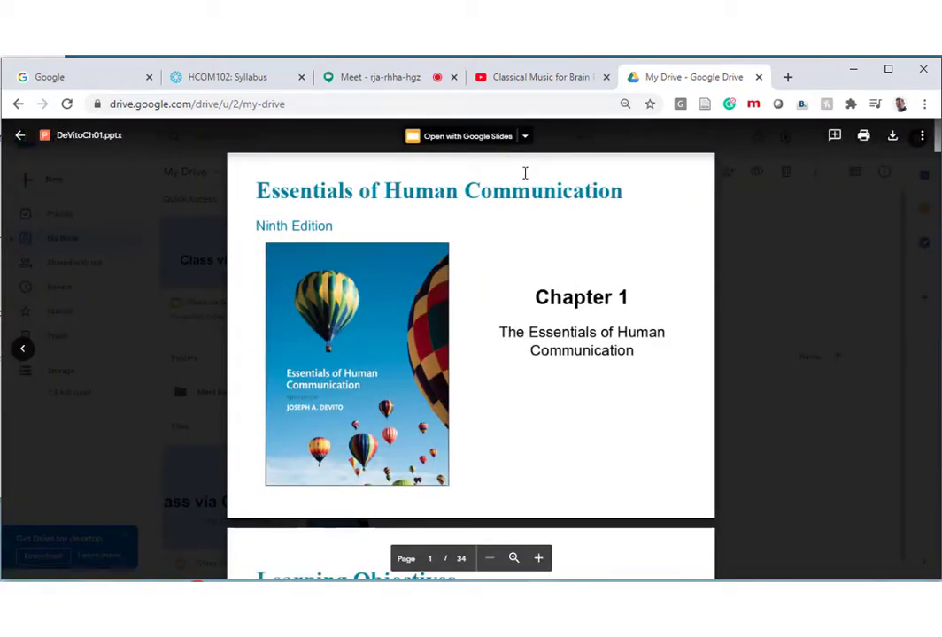
{"action": "left_click", "coordinate": [473, 138]}
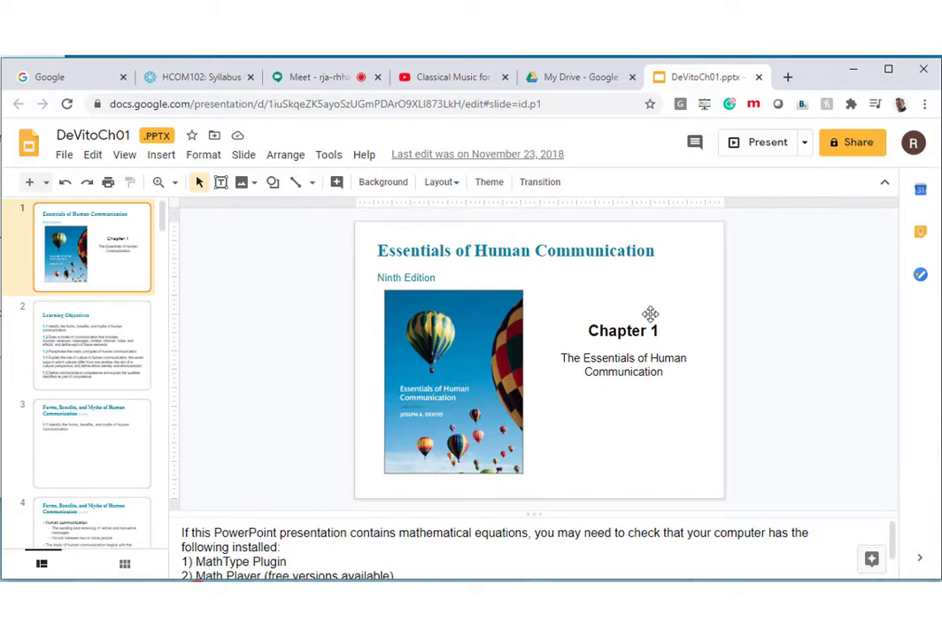
Open Google in a new browser tab and look through the full list of available Google apps
{"action": "key", "text": "ctrl+t"}
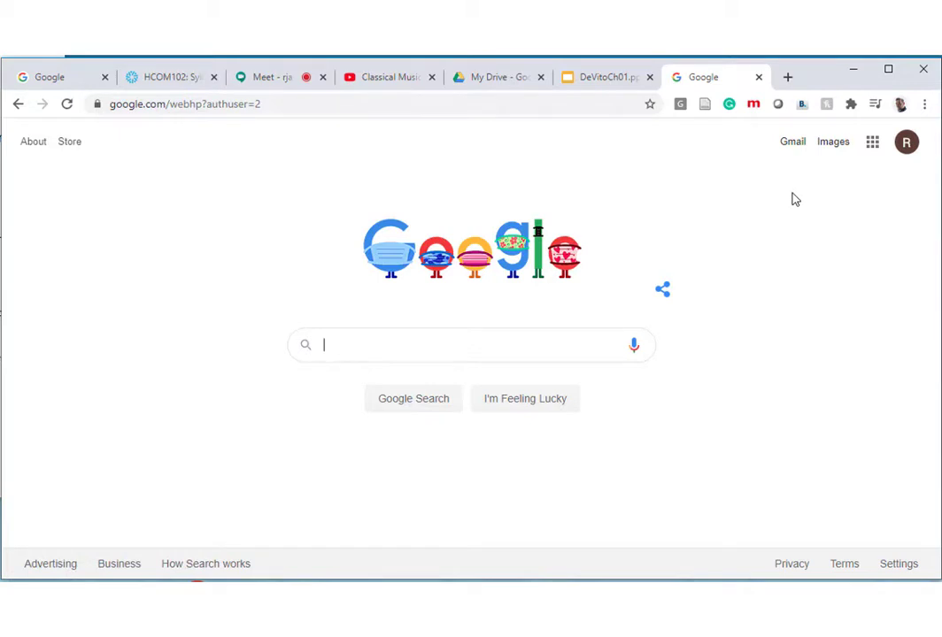
{"action": "left_click", "coordinate": [873, 146]}
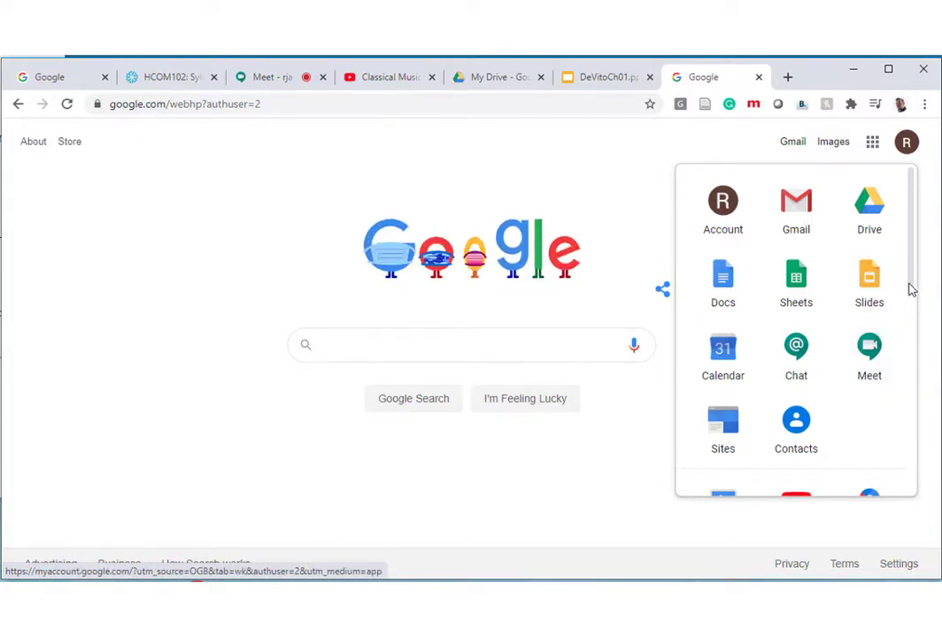
{"action": "left_click_drag", "start_coordinate": [910, 290], "coordinate": [907, 419]}
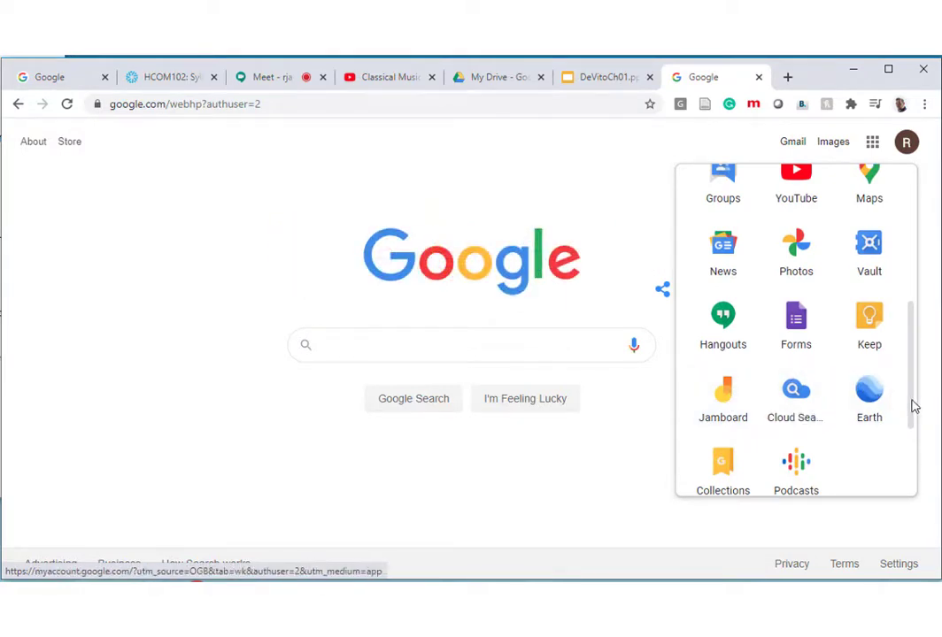
{"action": "left_click_drag", "start_coordinate": [911, 400], "coordinate": [910, 263]}
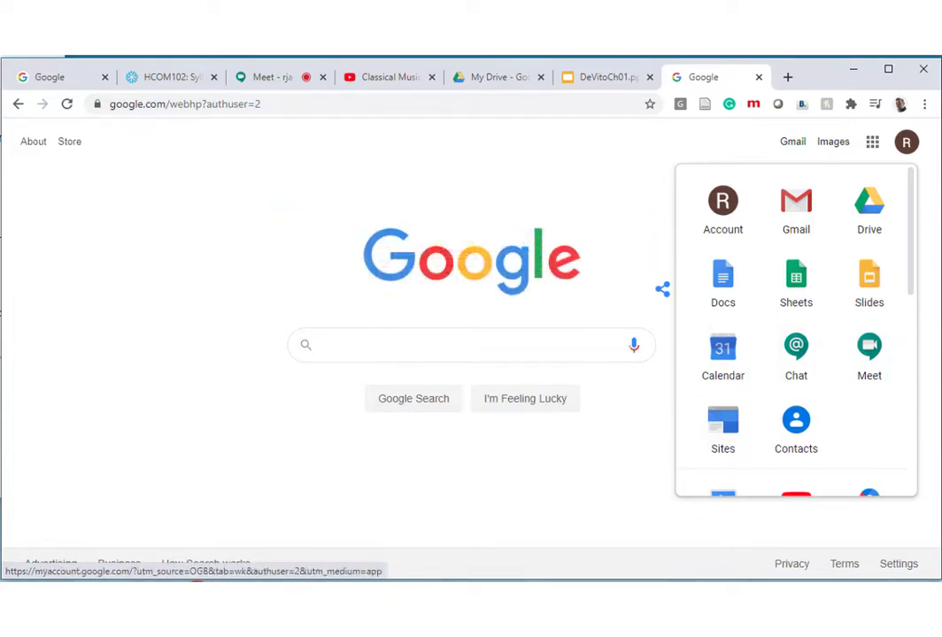
Switch back to the Google Meet call and leave the meeting
{"action": "left_click", "coordinate": [267, 78]}
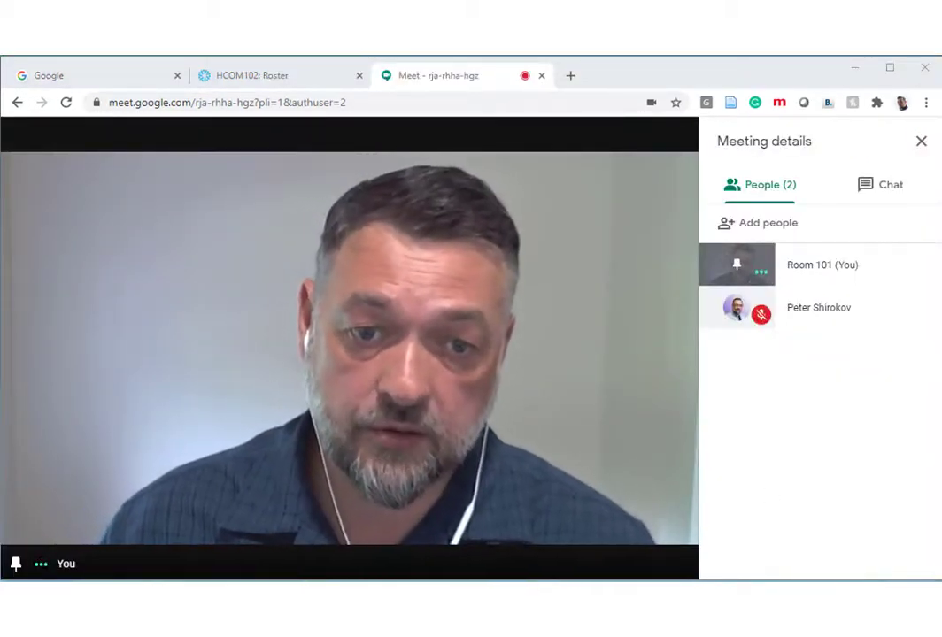
{"action": "mouse_move", "coordinate": [471, 361]}
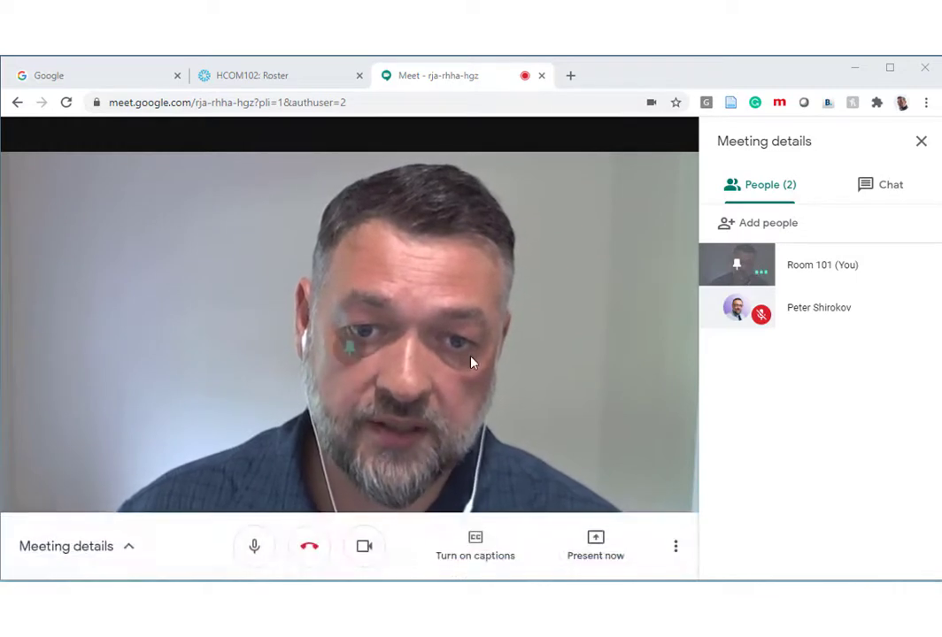
{"action": "left_click", "coordinate": [309, 547]}
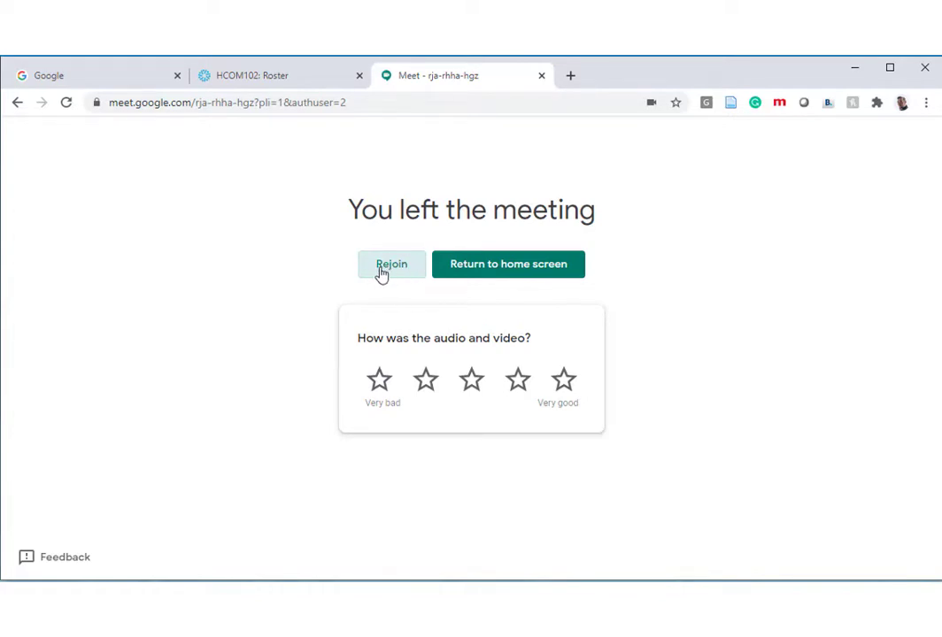
Close the Google Meet, HCOM102 Roster and Google tabs to end the browser session
{"action": "left_click", "coordinate": [541, 77]}
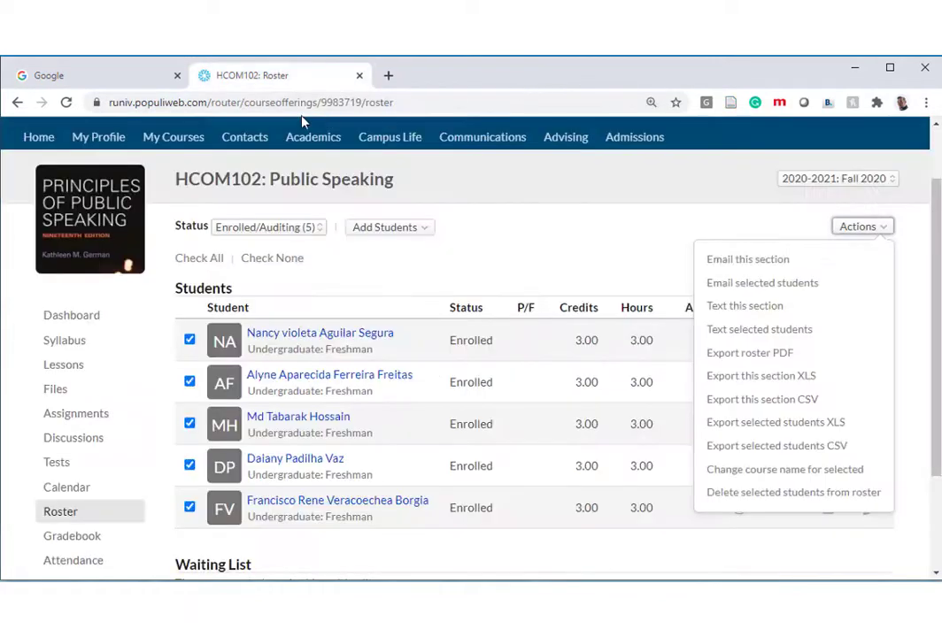
{"action": "left_click", "coordinate": [359, 77]}
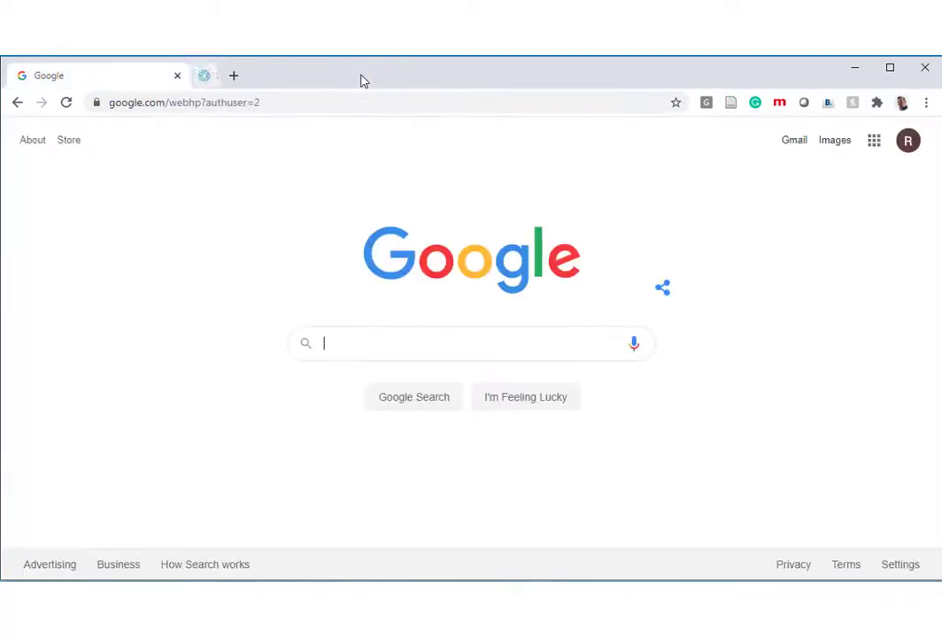
{"action": "left_click", "coordinate": [177, 78]}
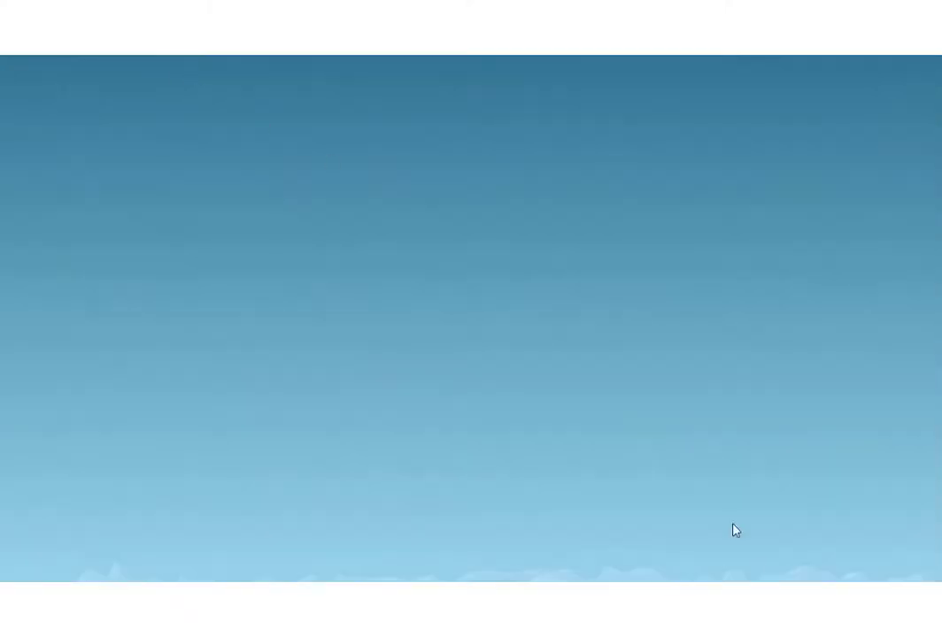